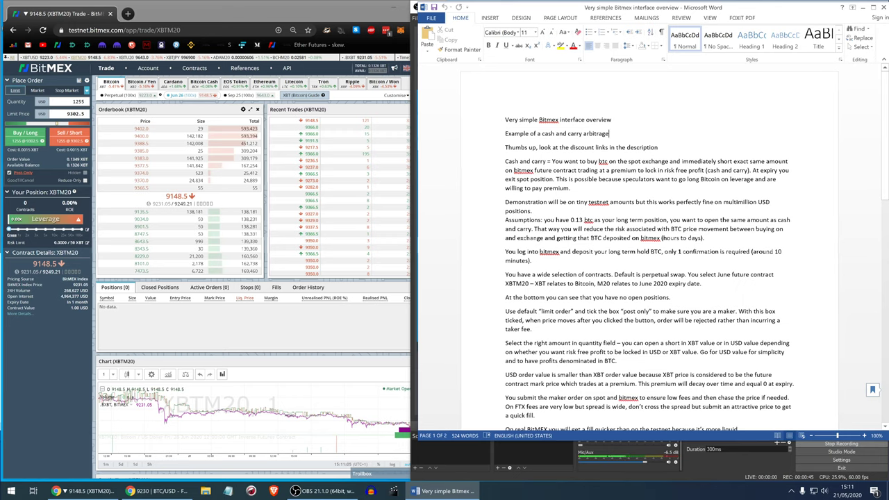
- Bring the BitMEX XBTM20 trading page, with its 1255 @ 9302.5 order, in front of Word
left_click(363, 70)
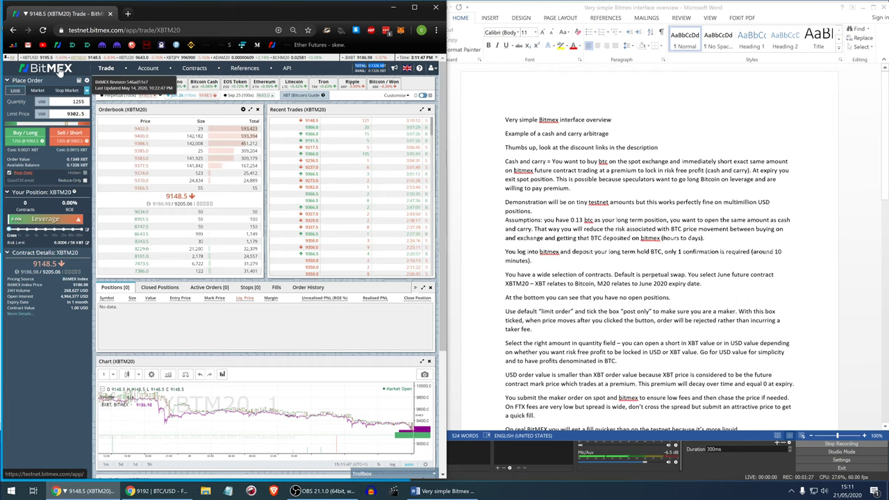
- Select the testnet Bitcoin deposit address under Wallet > Deposit, then return to the XBTUSD trade page
left_click(148, 68)
left_click(148, 138)
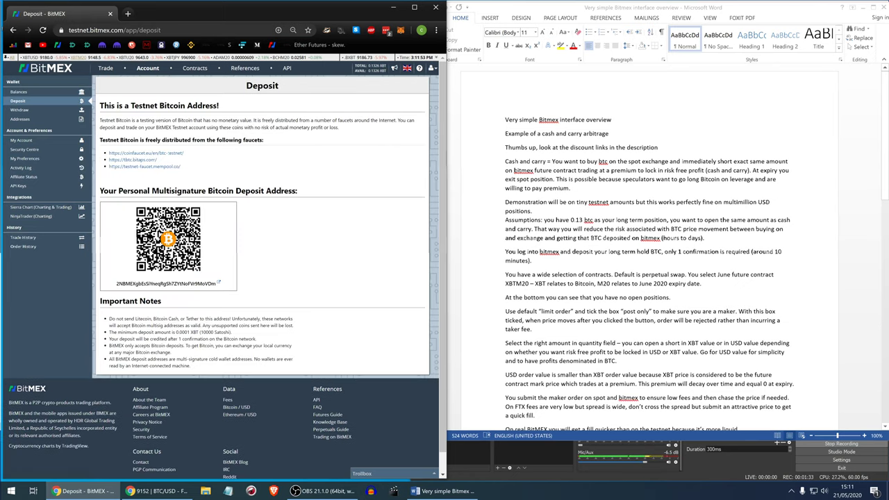
double_click(167, 283)
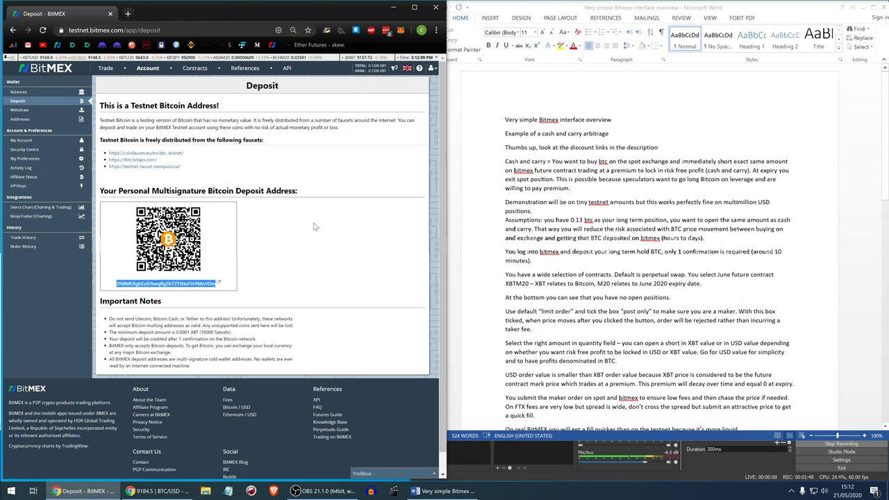
left_click(104, 71)
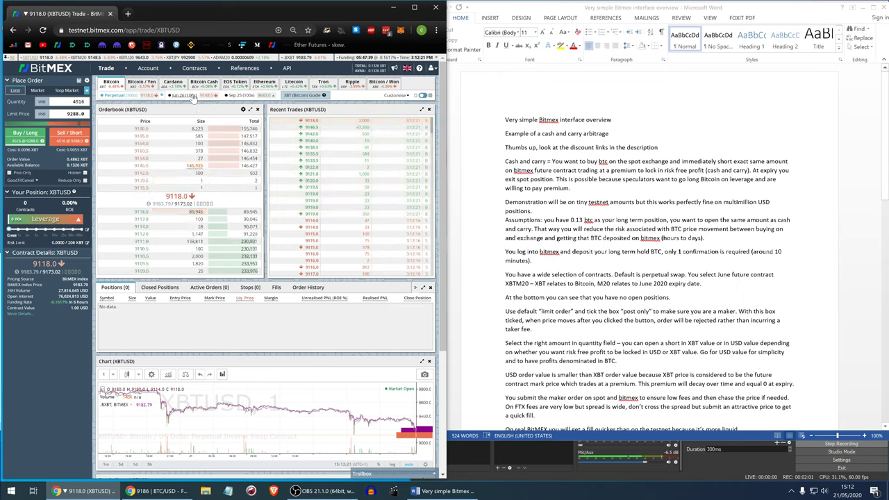
- Switch to the Jun 26 XBTM20 contract, then bring the Word notes forward
left_click(191, 96)
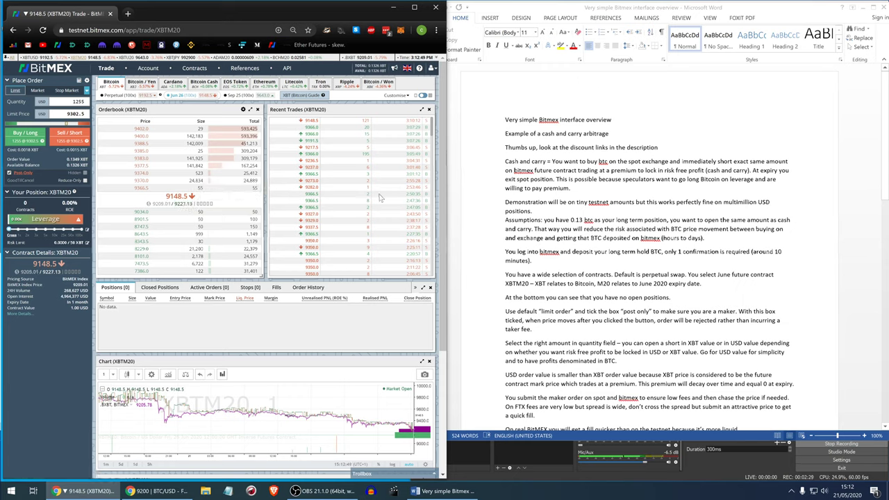
left_click(638, 267)
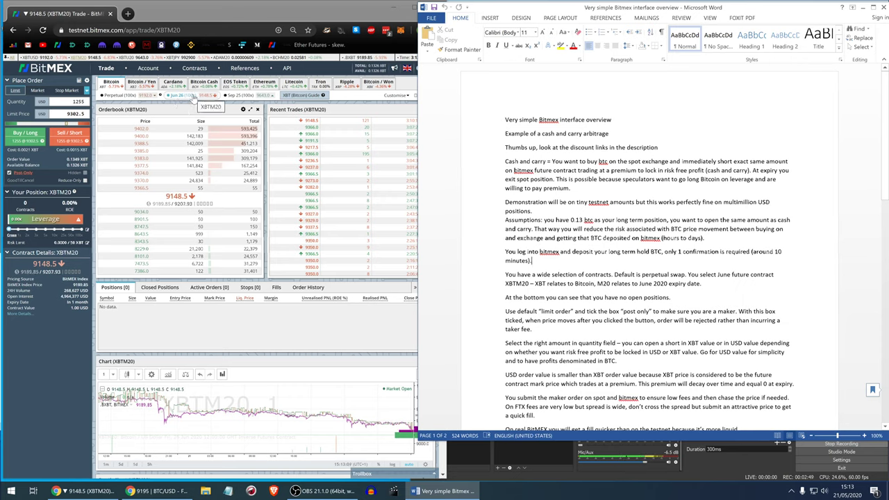
- In a new tab, read the .BXBT30M index's 30-minute TWAP and 12:00 UTC settlement time
middle_click(32, 296)
left_click(161, 14)
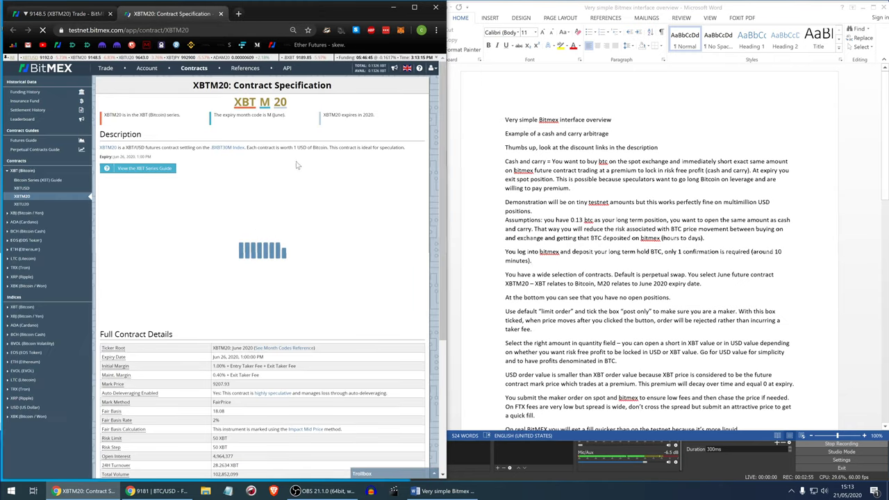
left_click(217, 148)
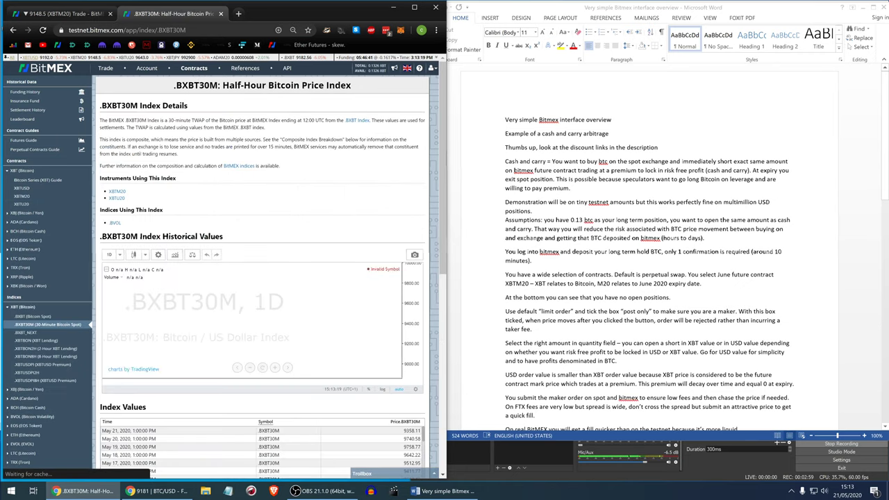
left_click_drag(163, 121, 269, 120)
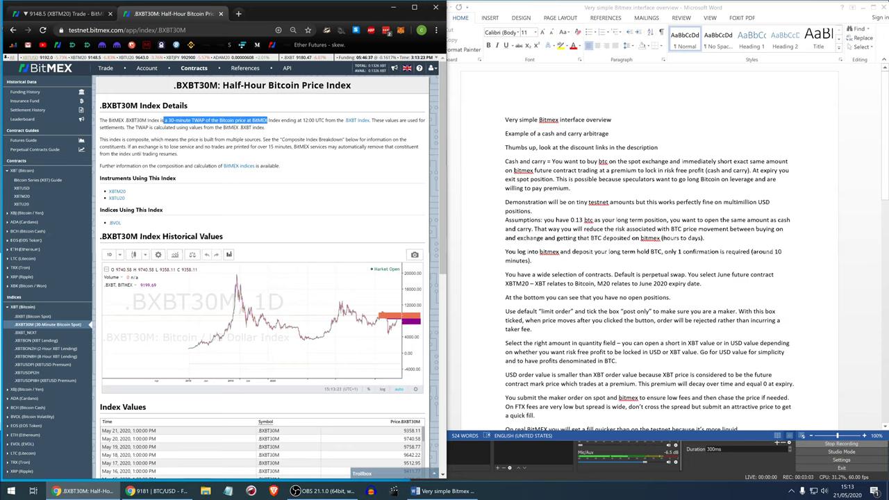
left_click_drag(325, 120, 303, 121)
left_click(76, 14)
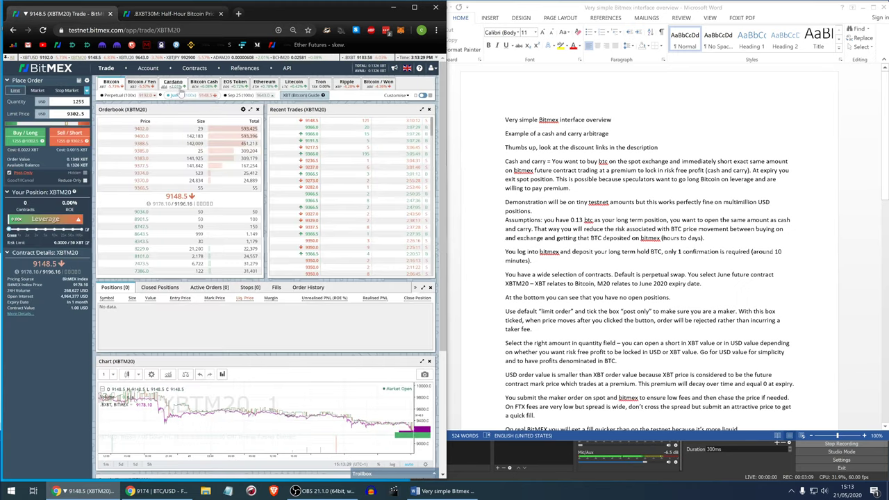
- Keep Post-Only on and take 8643.5 from the order book as the 1255-contract limit price
left_click(532, 261)
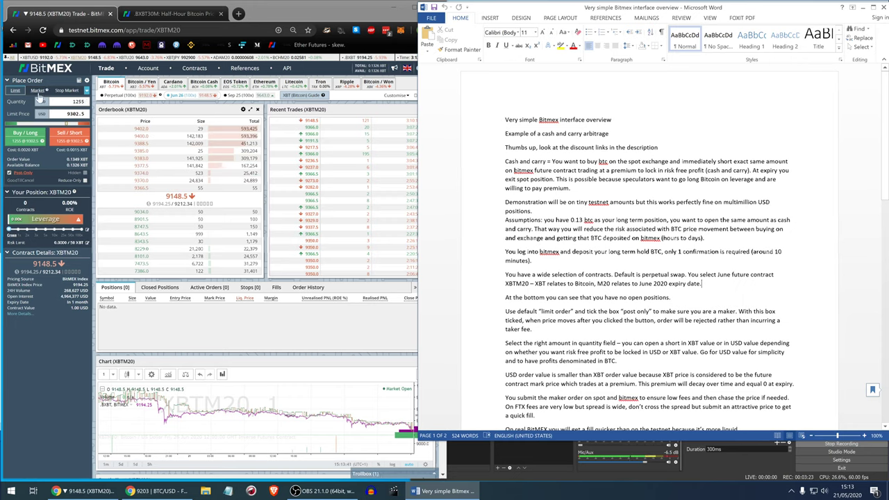
left_click(17, 92)
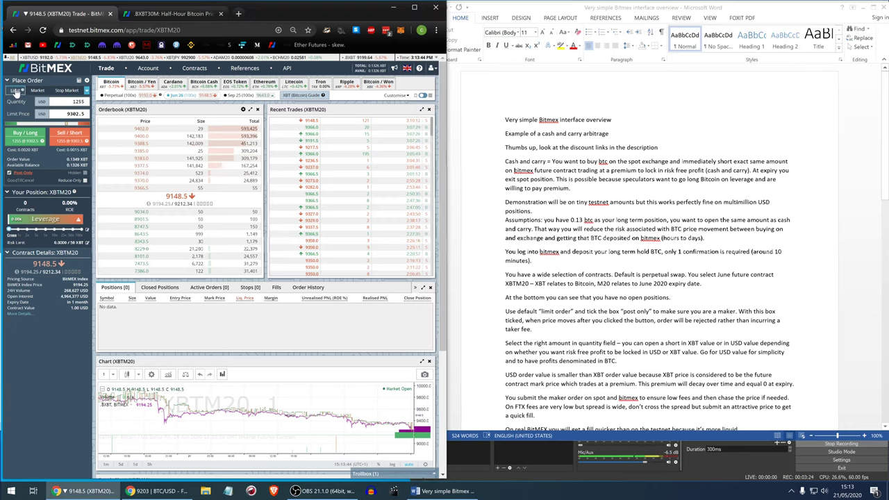
left_click(10, 173)
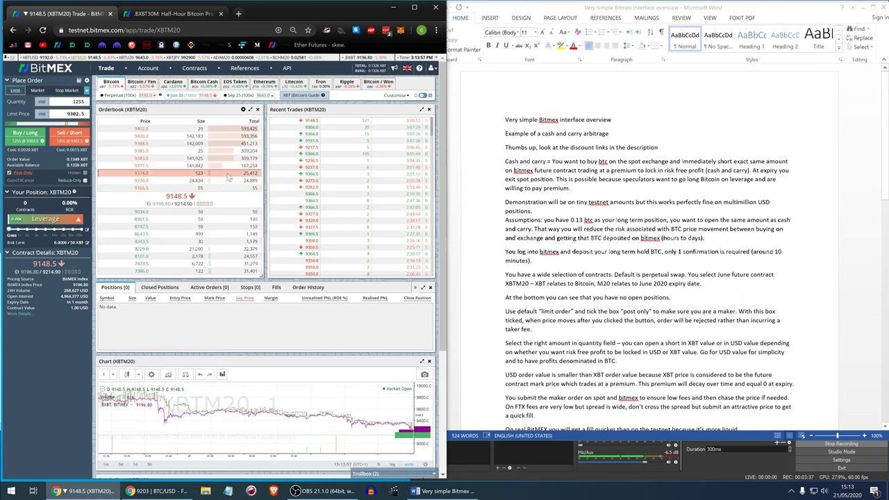
left_click(143, 166)
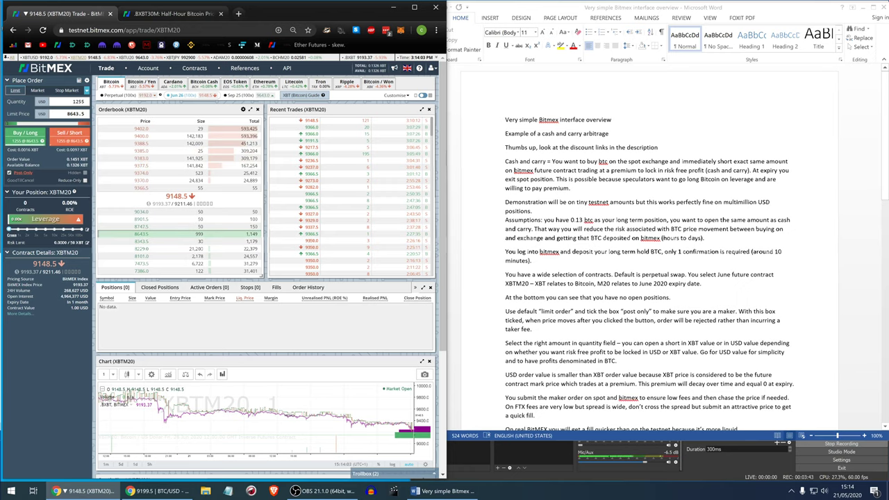
left_click(64, 137)
left_click(251, 362)
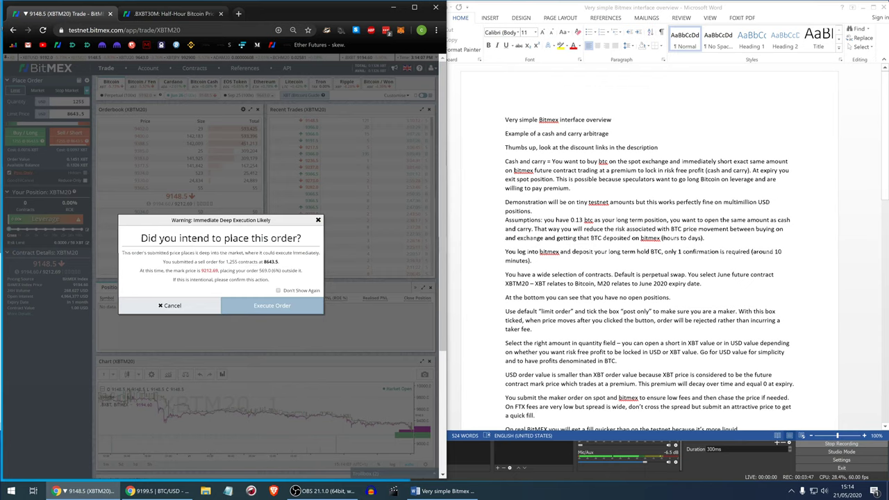
left_click(270, 305)
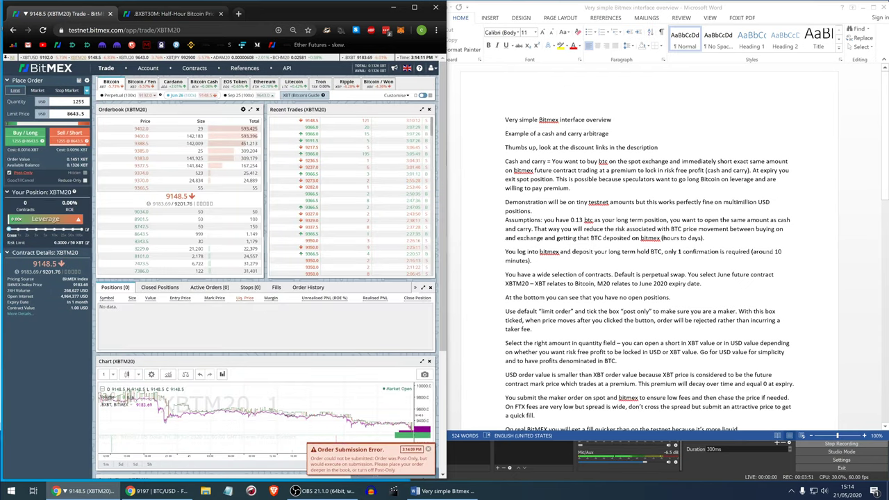
left_click_drag(401, 459, 376, 463)
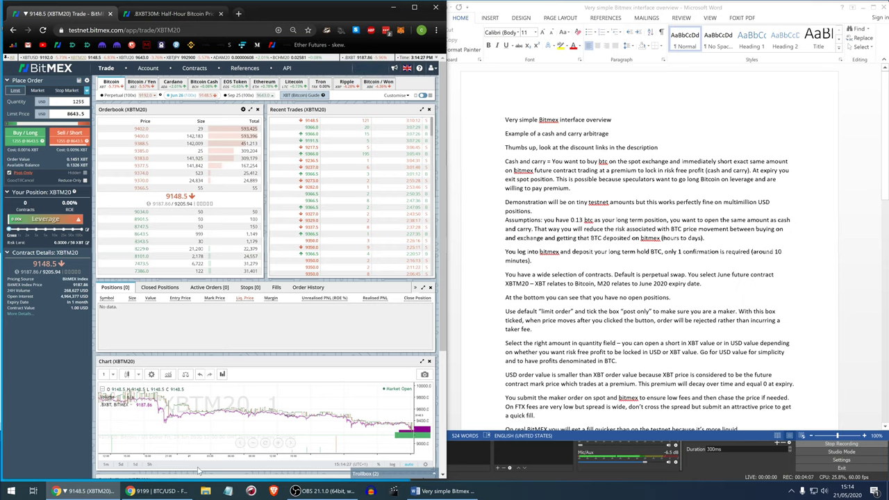
- Make the FTX BTC/USD buy post-only and switch its chart to 1-minute candles
left_click(157, 492)
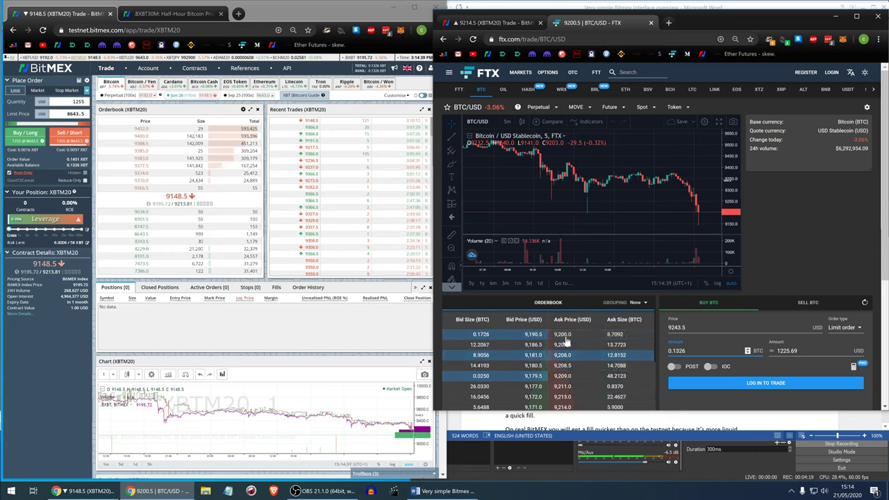
left_click(685, 369)
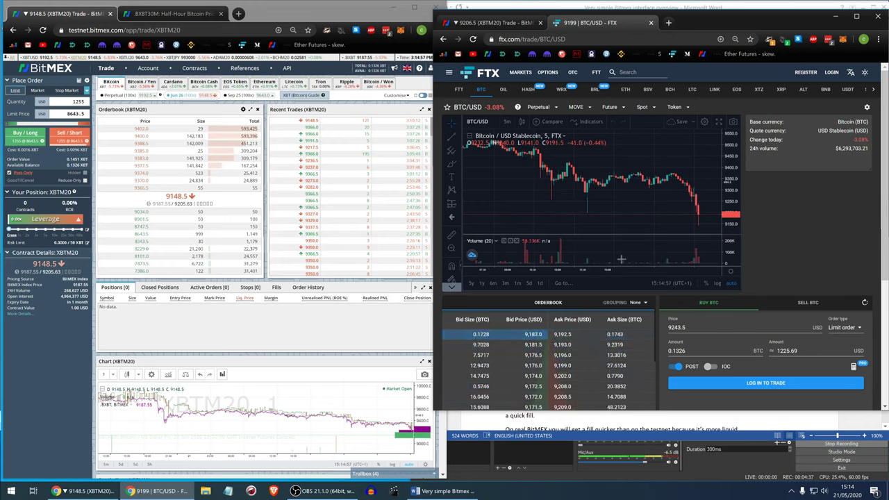
left_click(507, 122)
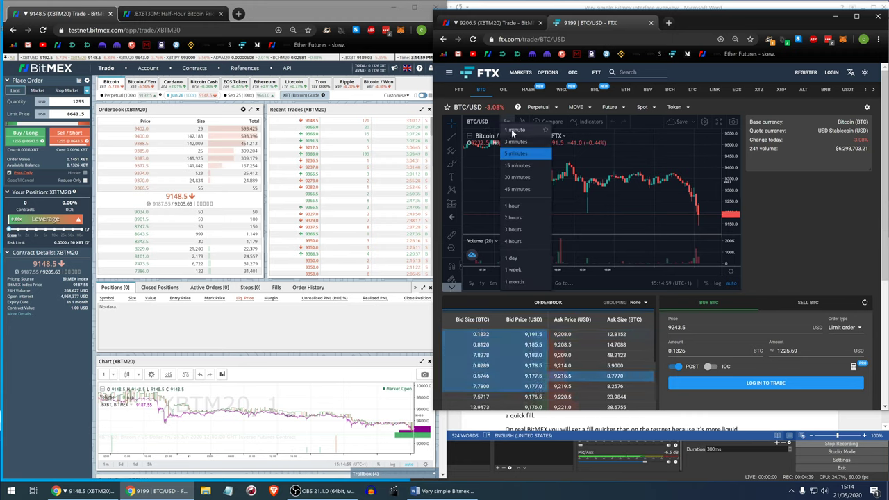
left_click(513, 134)
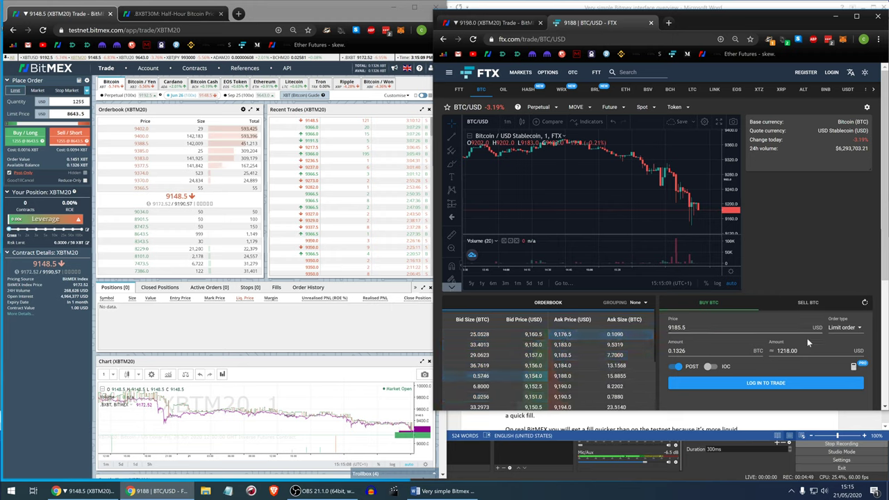
- Copy FTX's 1218.00 USD amount into the BitMEX order quantity
double_click(788, 351)
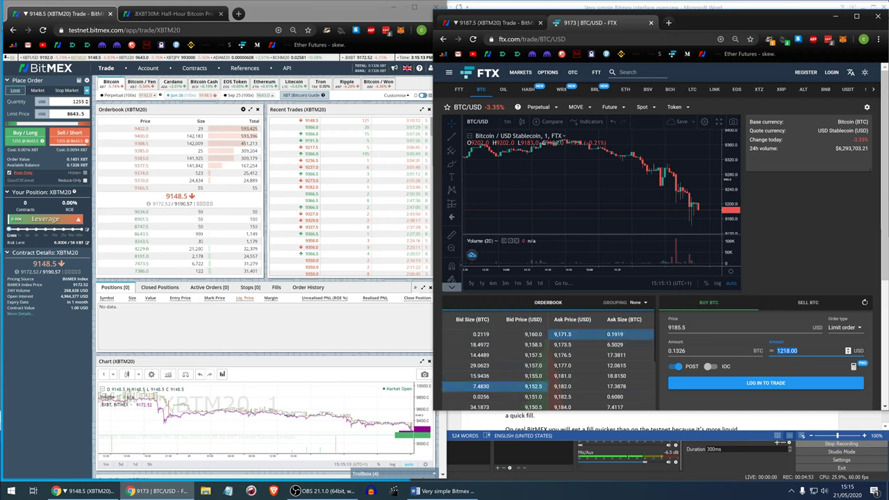
left_click(159, 100)
type("1218")
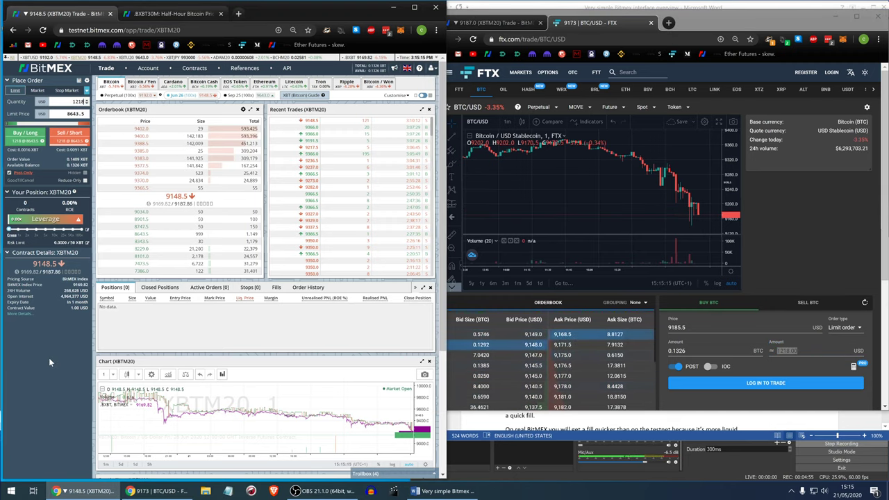
left_click(445, 491)
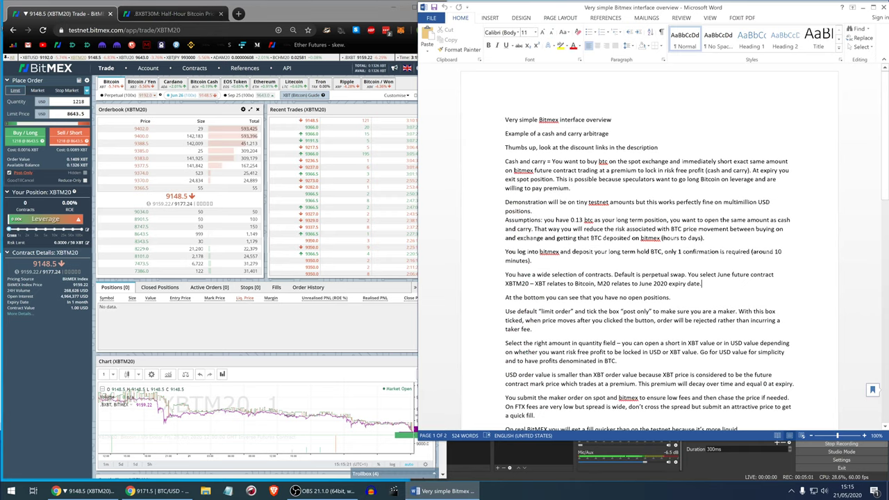
scroll(650, 250, "down", 5)
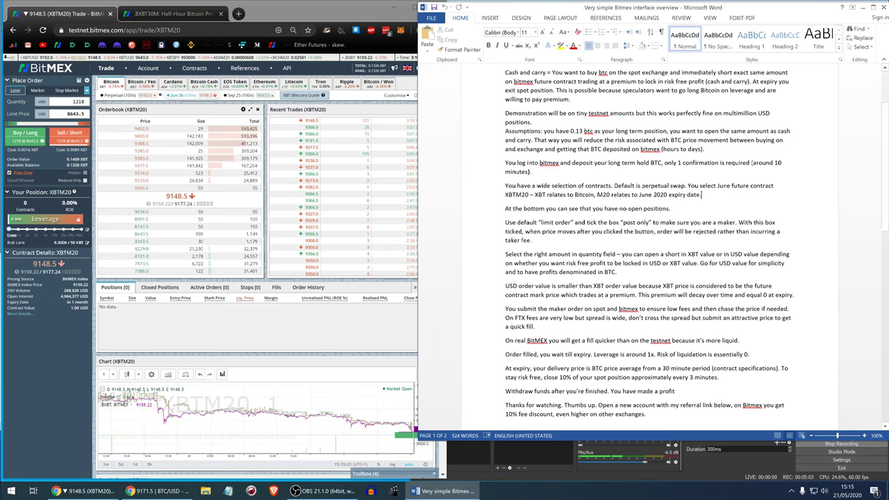
scroll(650, 250, "up", 1)
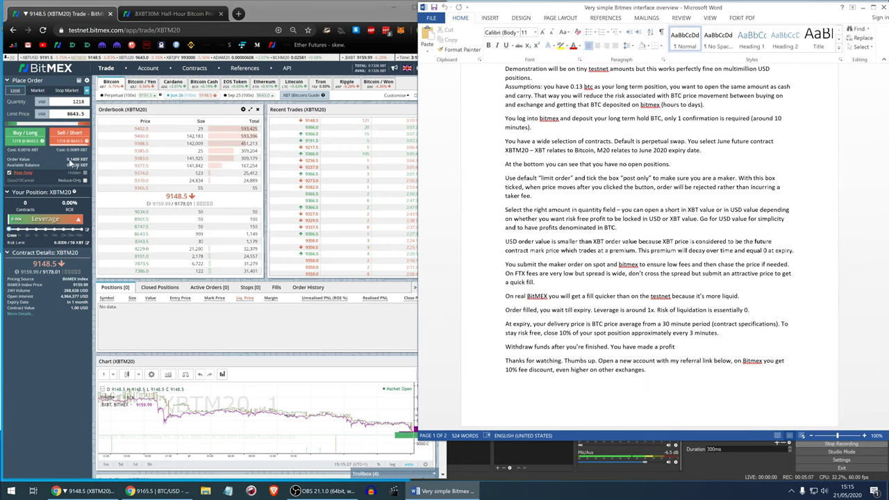
mouse_move(80, 161)
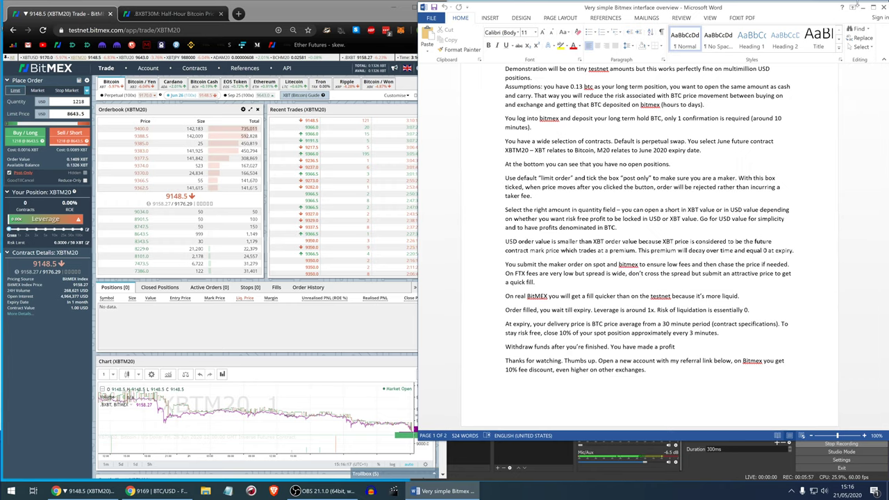
left_click(862, 7)
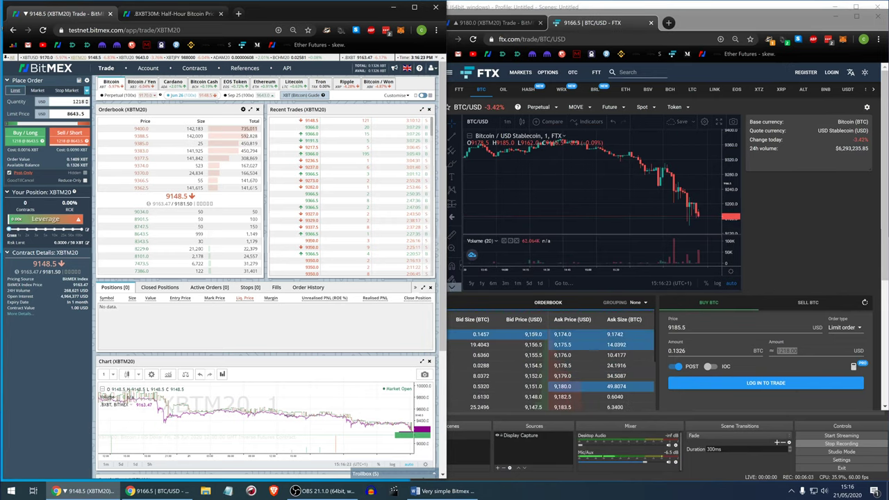
left_click(517, 24)
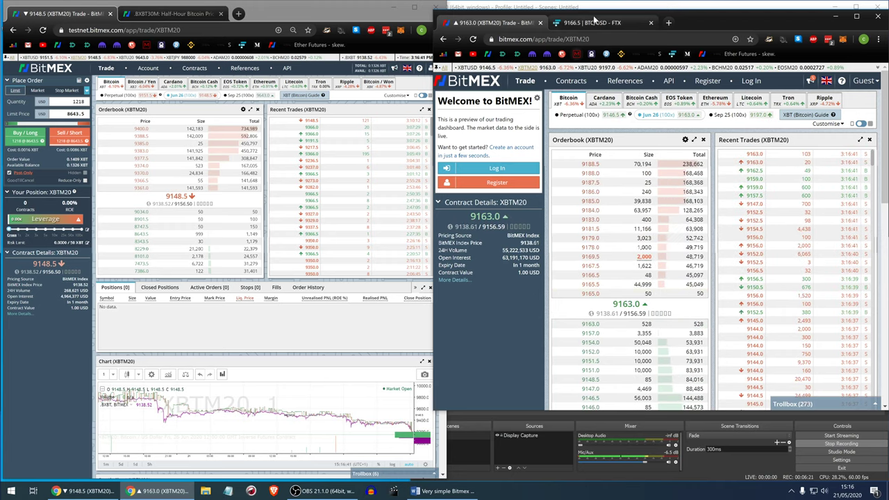
left_click(600, 24)
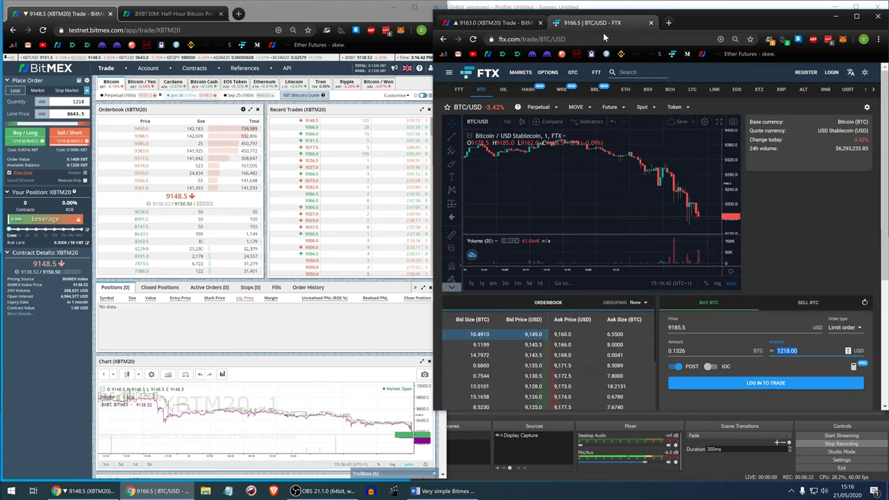
- Price the FTX BTC buy at the 9160.0 best ask, then set the BitMEX quantity to 1214
left_click(564, 336)
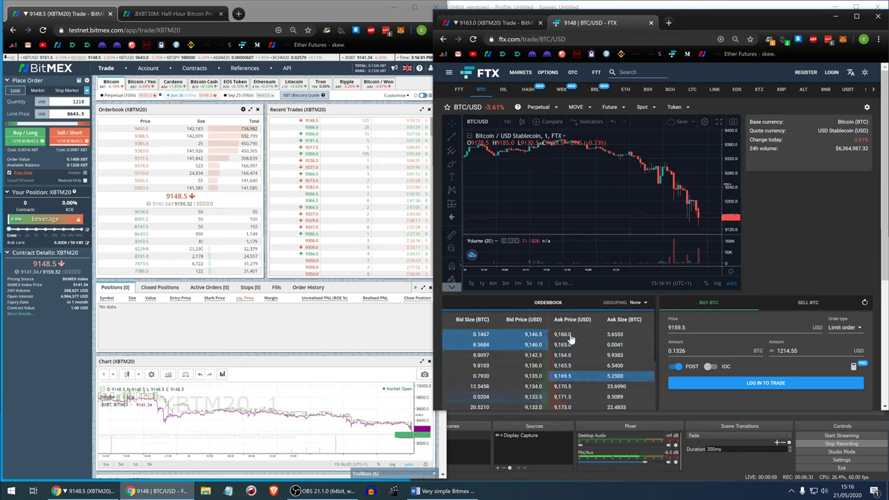
left_click(566, 337)
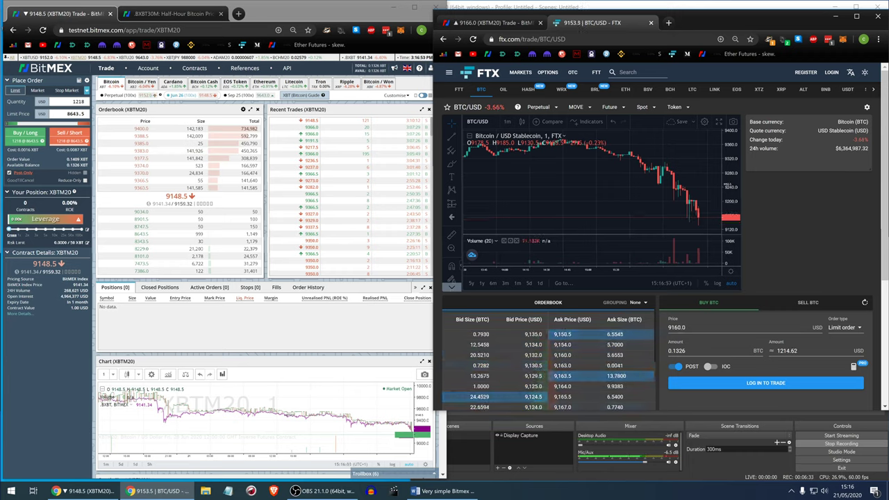
left_click(847, 351)
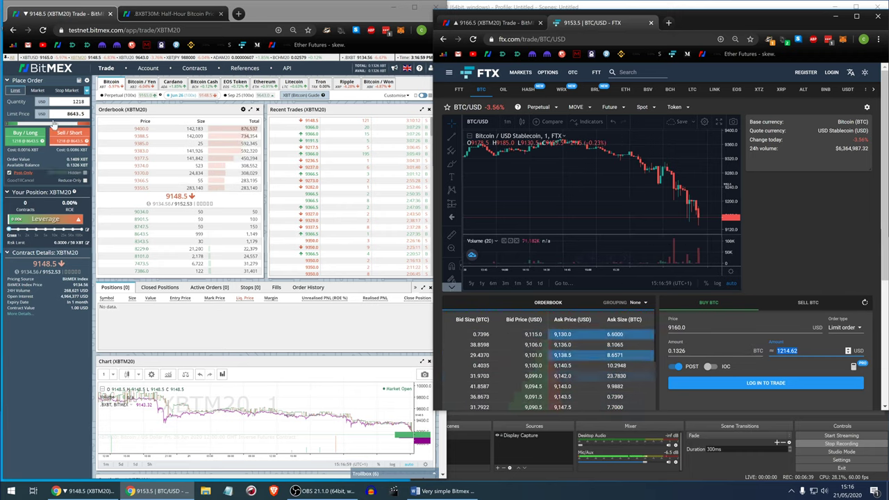
left_click(76, 101)
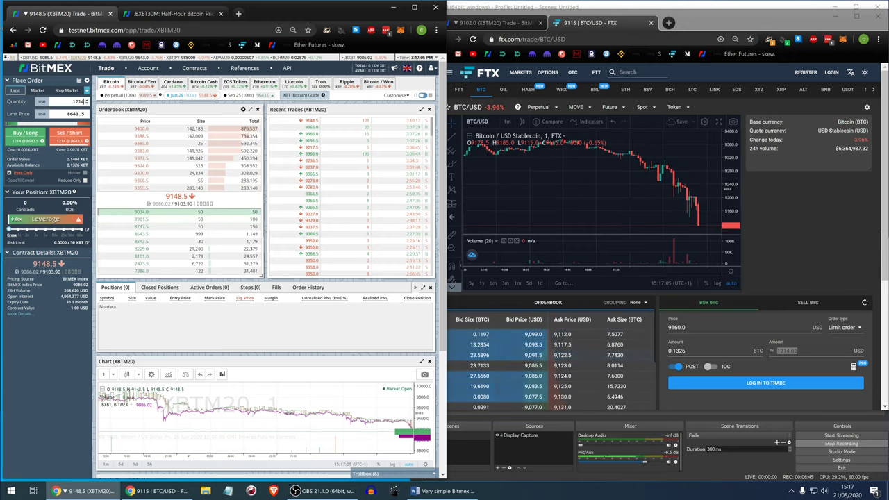
- Sell 1,214 XBTM20 contracts short at a 9338.0 limit taken from the order book
left_click(143, 211)
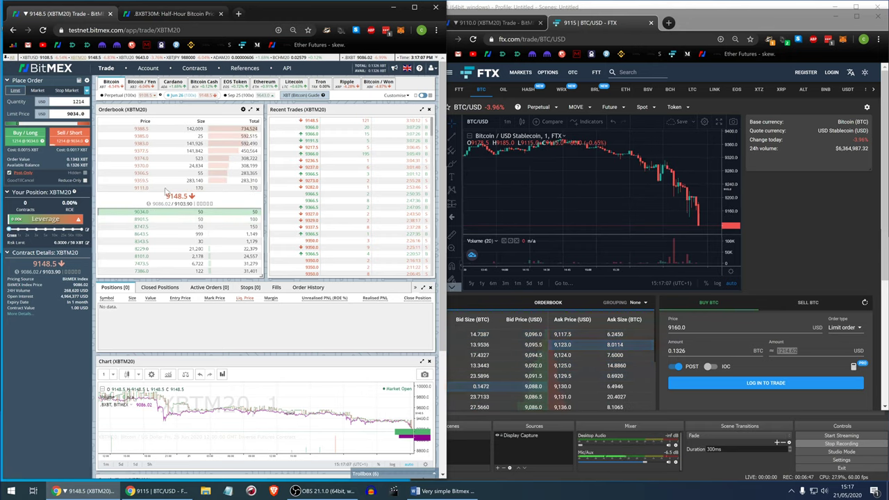
left_click(493, 22)
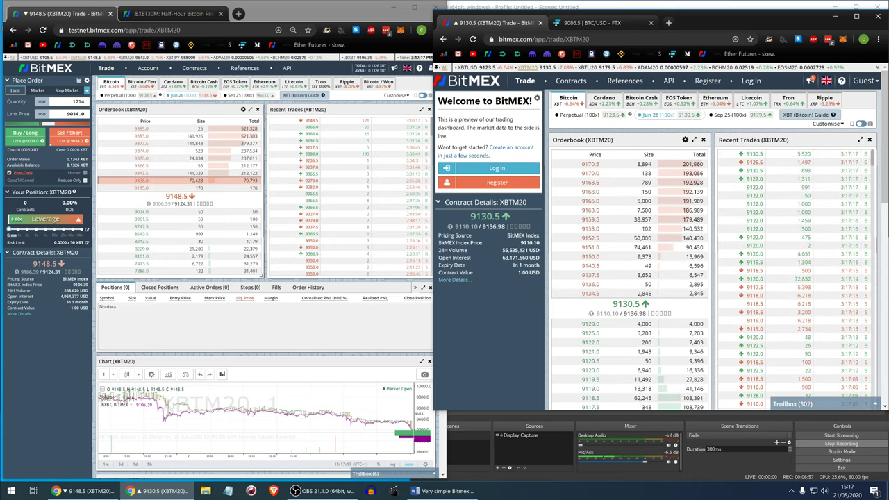
left_click(146, 181)
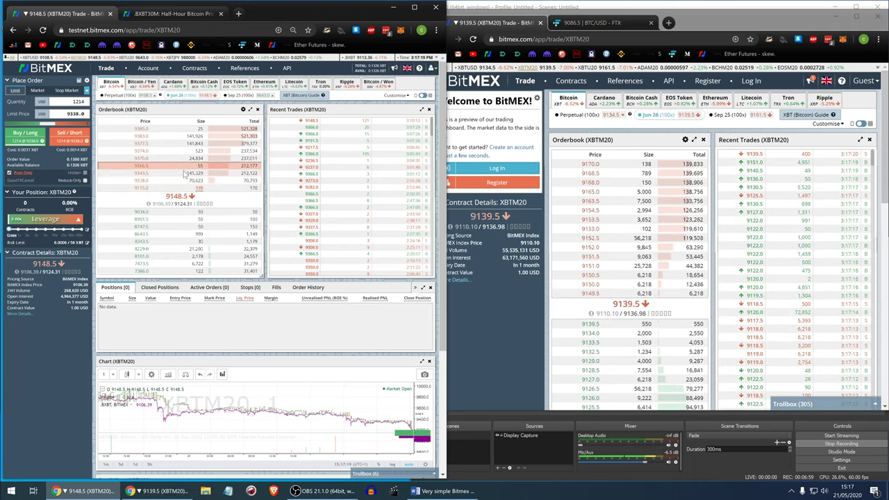
left_click(77, 143)
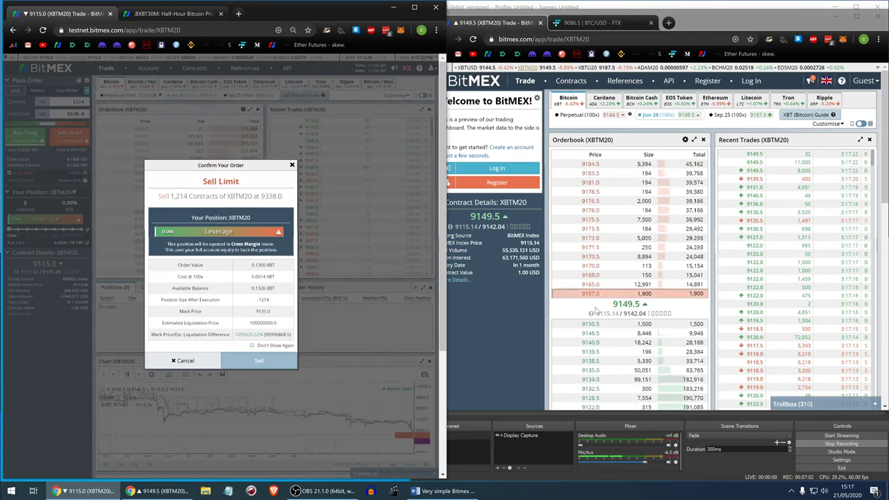
left_click(256, 360)
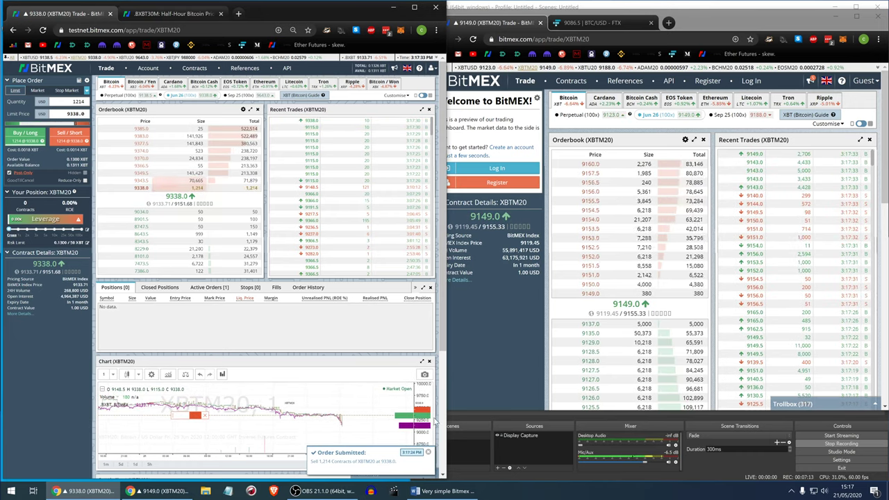
left_click_drag(398, 427, 275, 421)
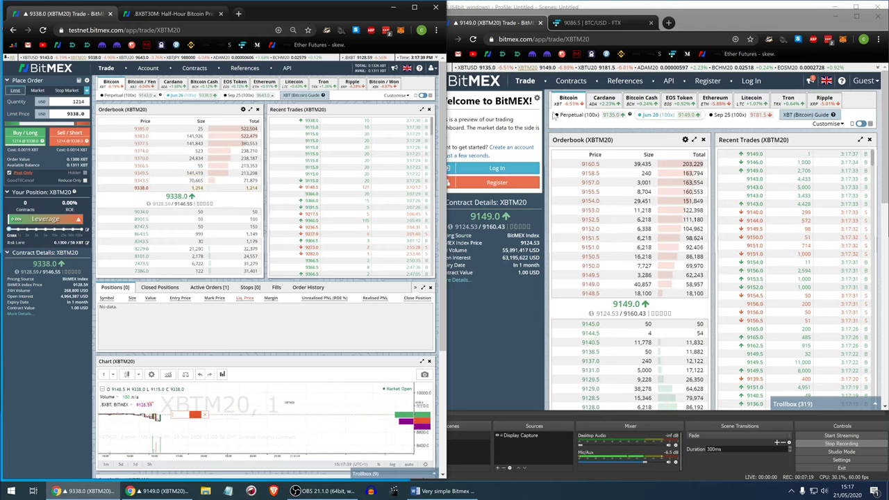
left_click(589, 26)
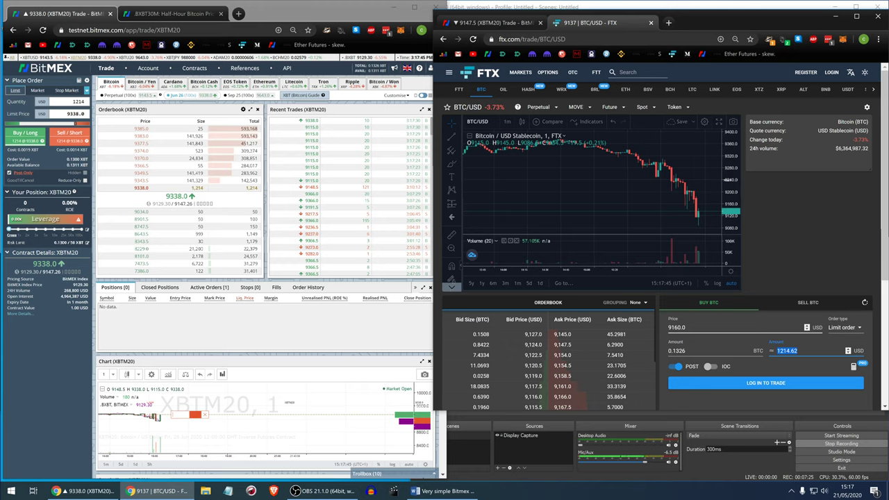
left_click(512, 26)
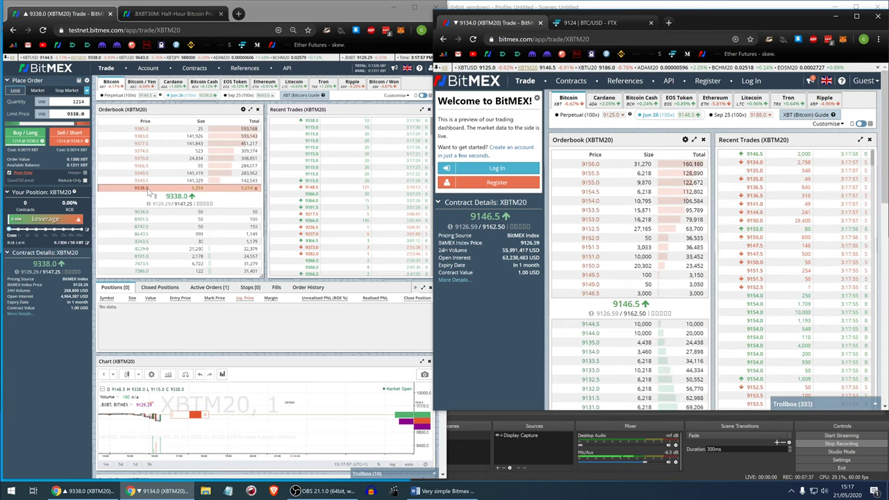
- Cycle through the Word, FTX and BitMEX windows, then list the fills behind the -1214 XBTM20 short
left_click(848, 447)
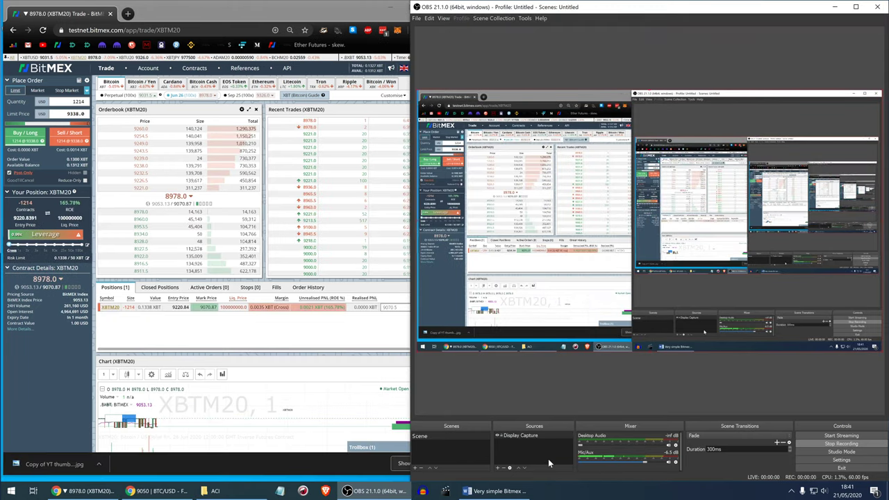
left_click(470, 492)
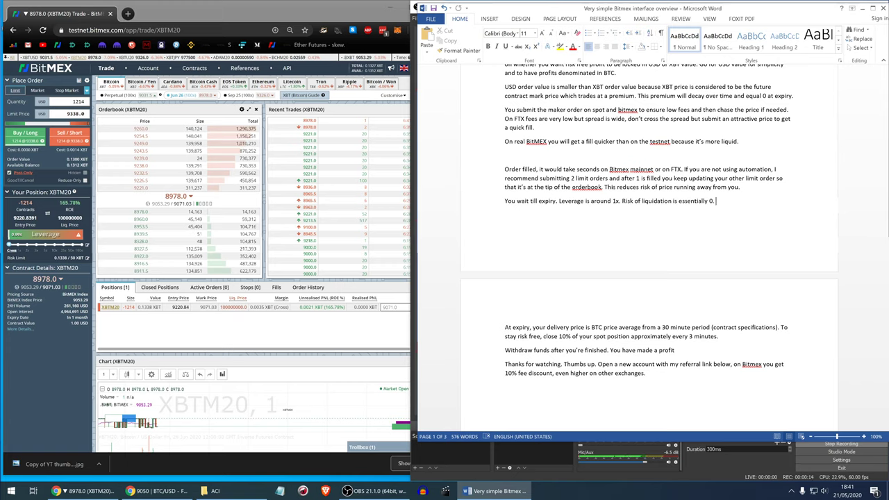
mouse_move(300, 311)
left_click(166, 492)
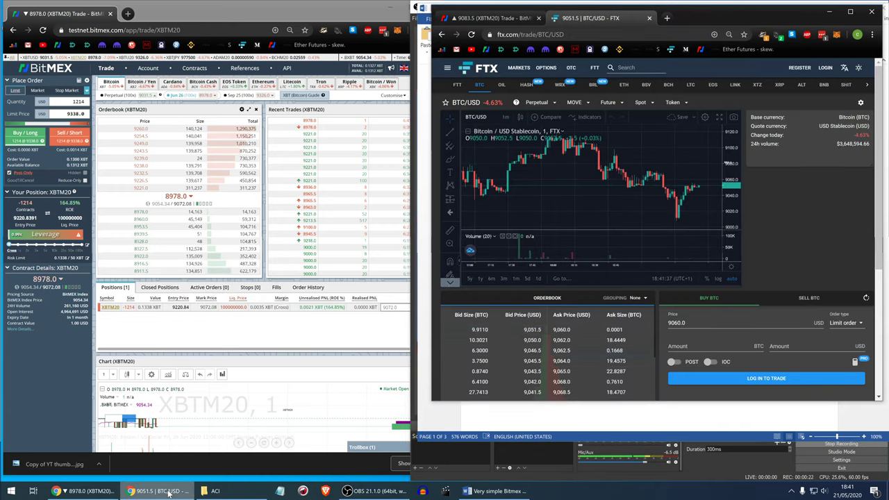
left_click(53, 365)
left_click(486, 417)
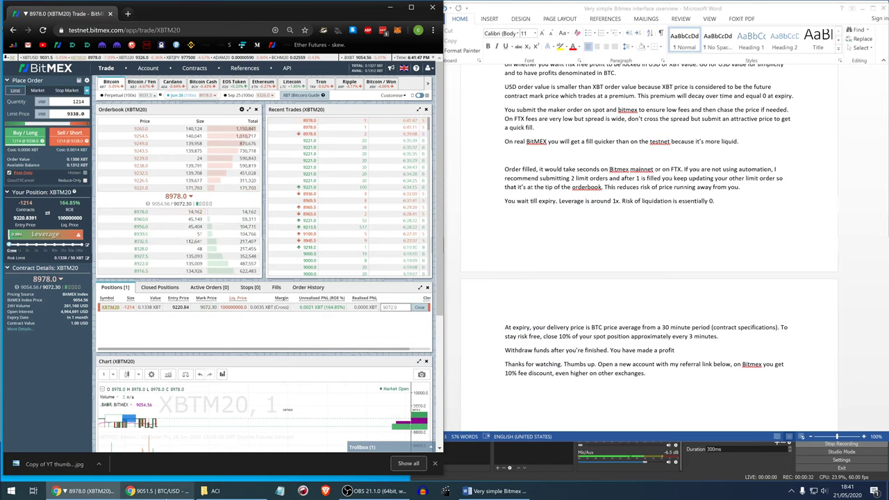
left_click(156, 491)
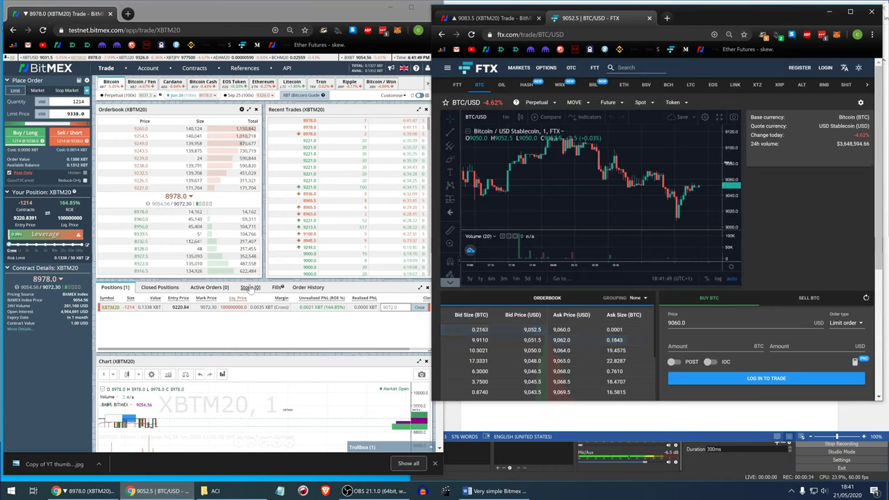
left_click(276, 287)
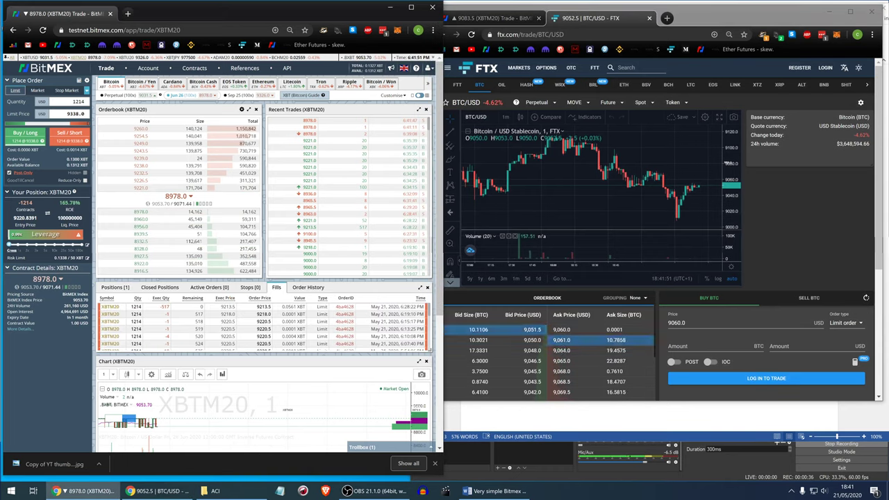
- Show the -1214 XBTM20 position again and take a bid-side order-book price as the limit
left_click(111, 288)
left_click(490, 18)
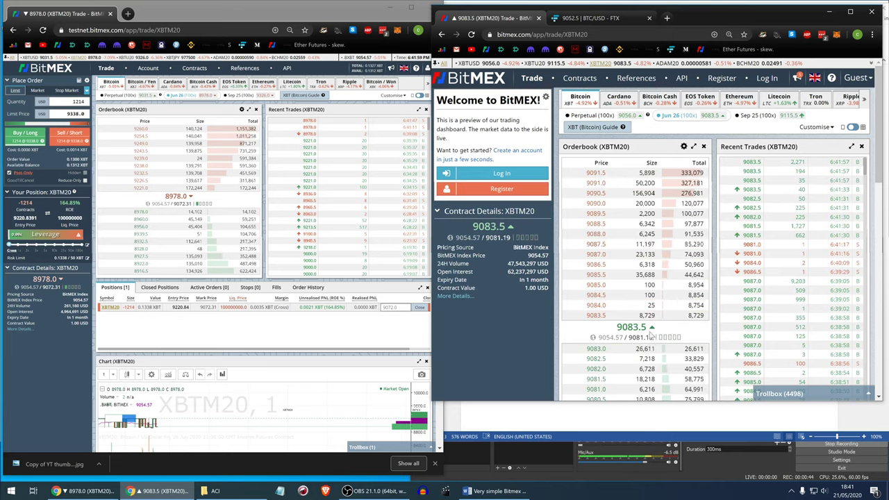
scroll(653, 229, "down", 1)
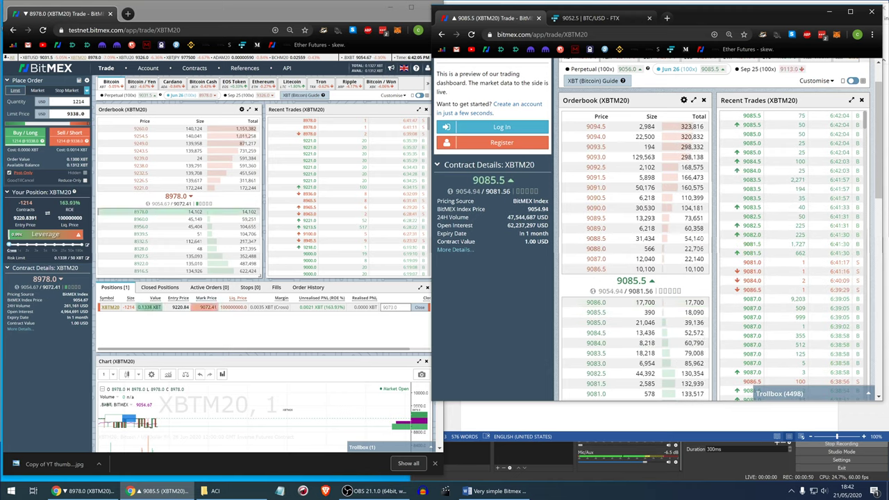
left_click(141, 219)
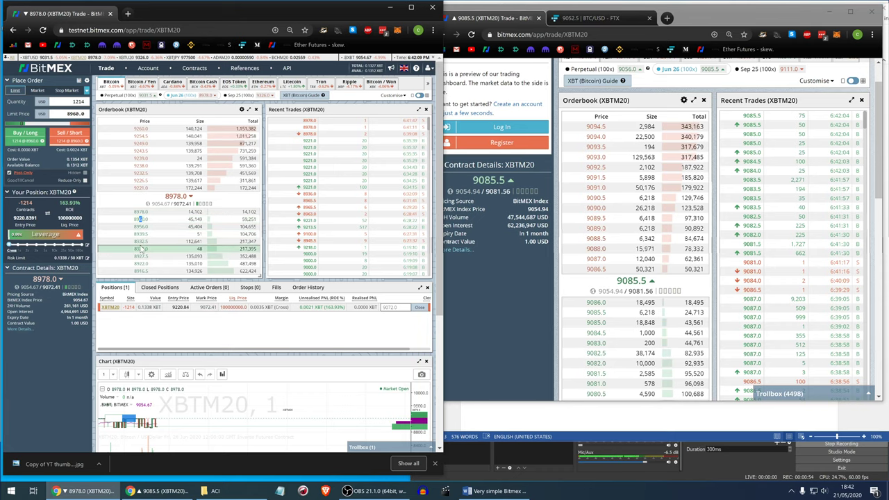
- Place a 1,214-contract XBTM20 buy limit order at 8932.5
left_click(141, 241)
left_click(29, 140)
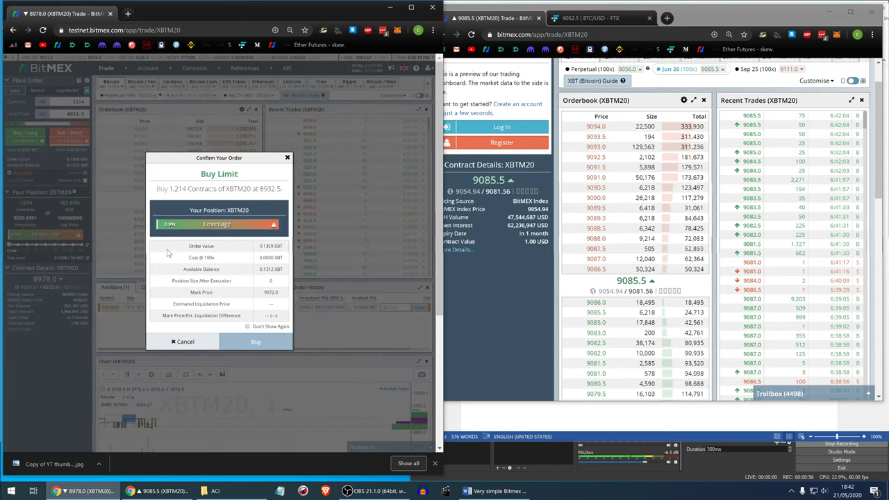
left_click(235, 341)
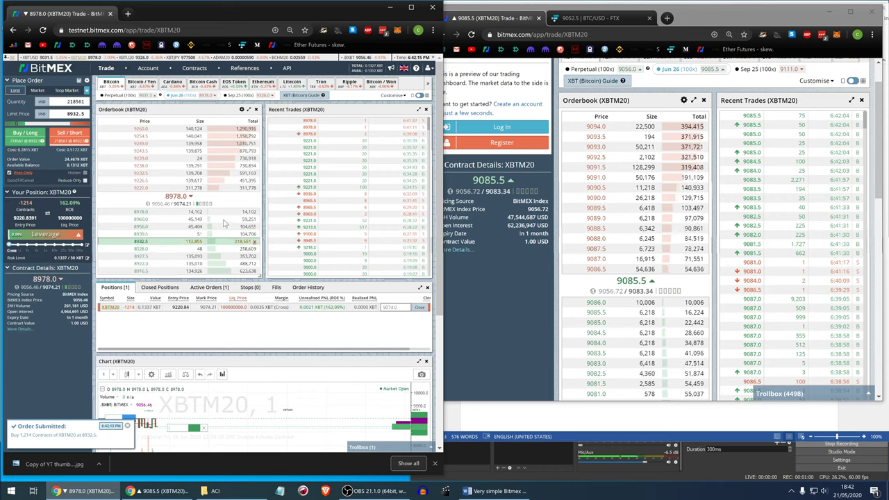
- Cancel the 8932.5 buy, then attempt a sell at 9239.0, which is rejected for insufficient margin
left_click(257, 241)
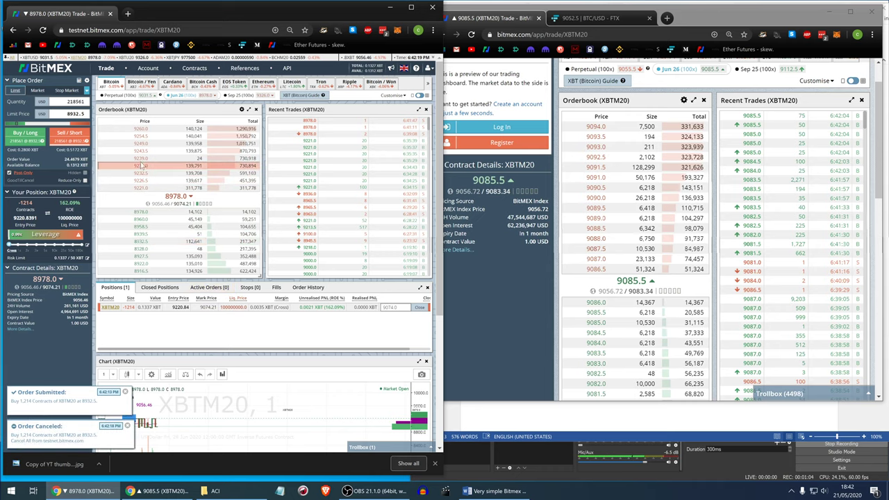
left_click(142, 158)
left_click(72, 133)
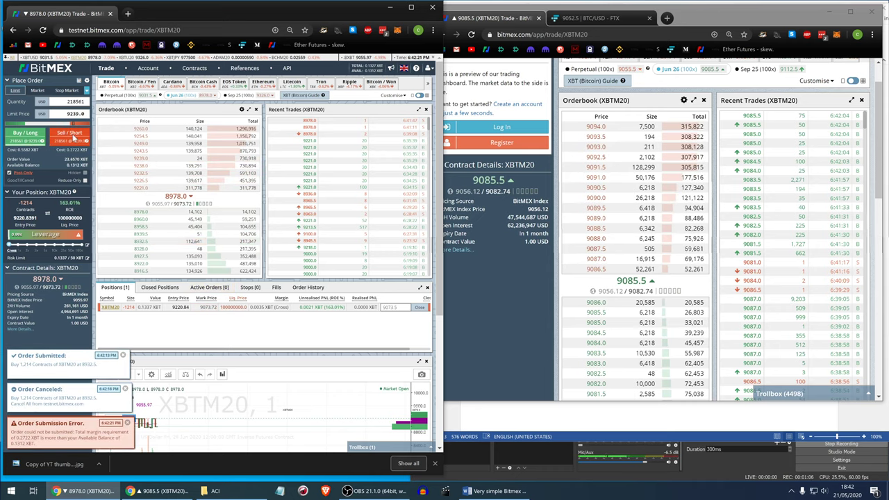
- Place a 1,111-contract XBTM20 sell limit at 9239.0, then cancel it
key("ctrl+a")
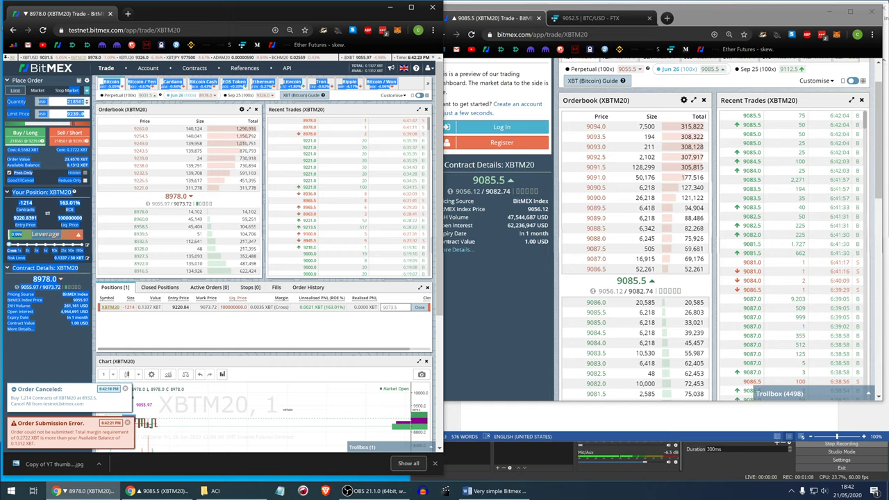
double_click(75, 101)
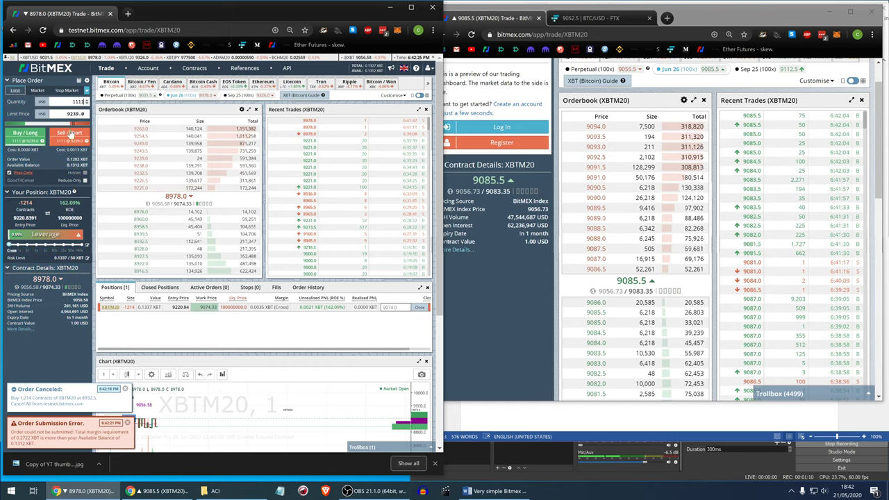
left_click(68, 137)
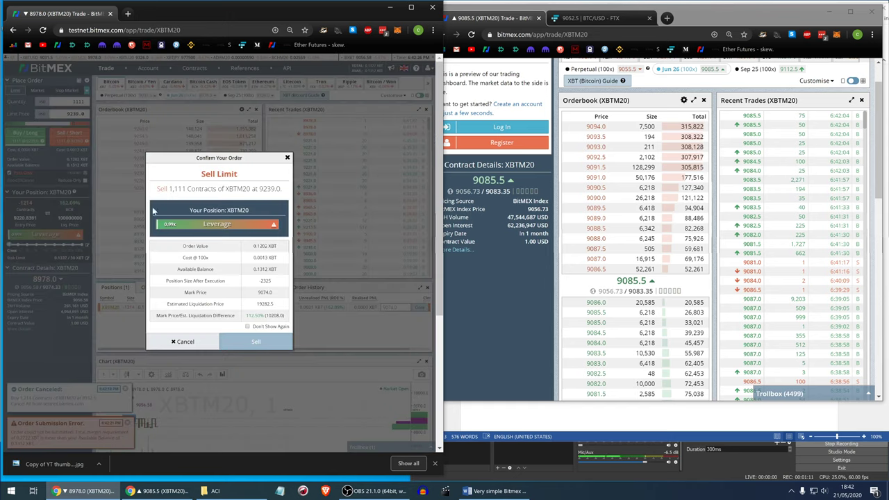
left_click(233, 344)
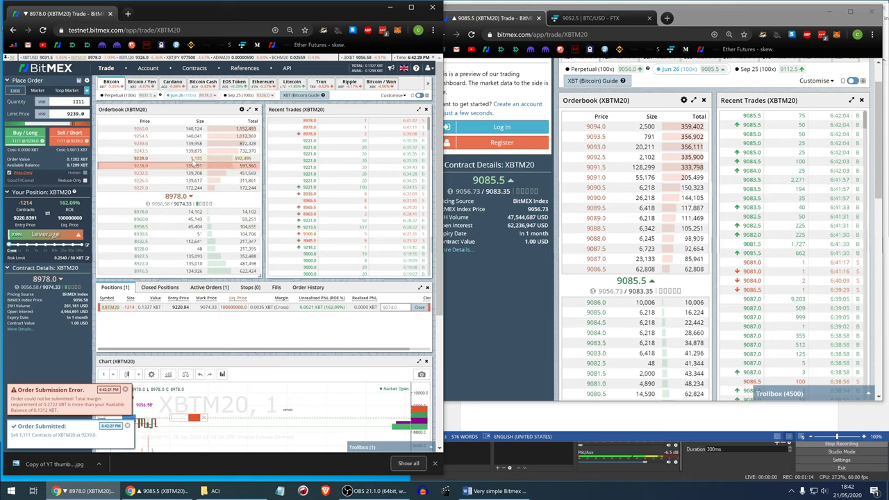
left_click(217, 160)
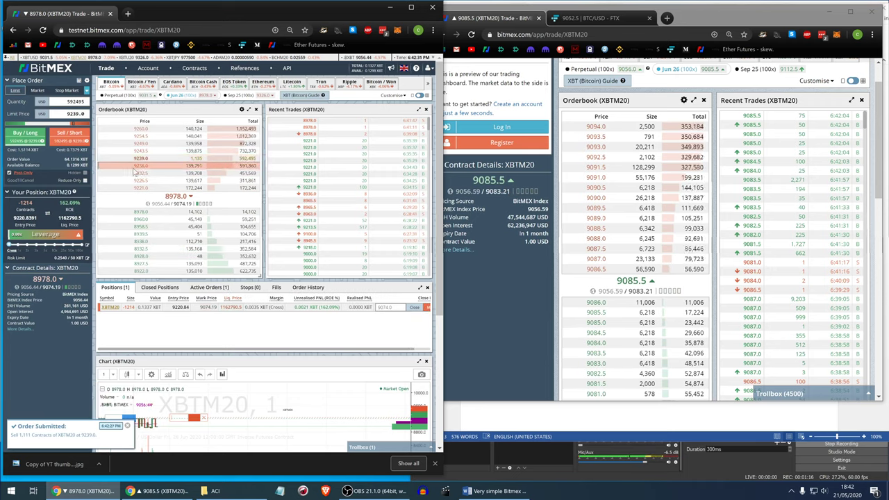
left_click(255, 159)
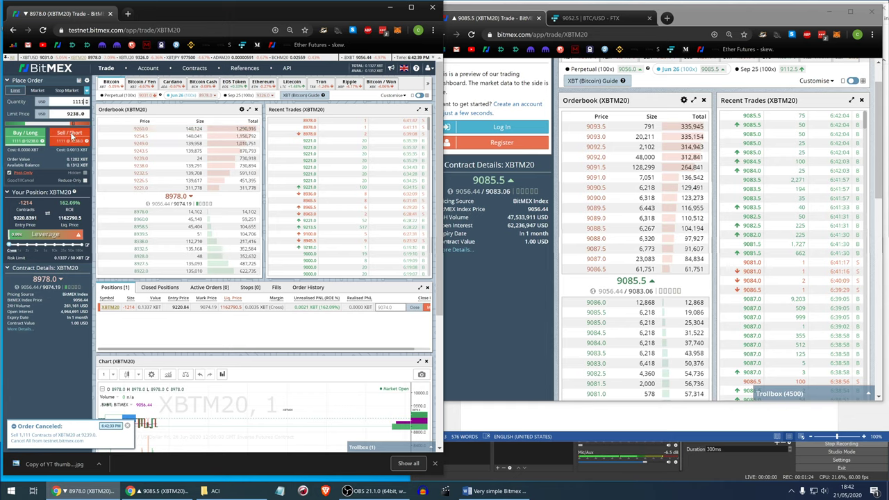
- Place and cancel 1,111-contract sell limits at 9238.0 and then 9232.5
left_click(69, 134)
left_click(251, 348)
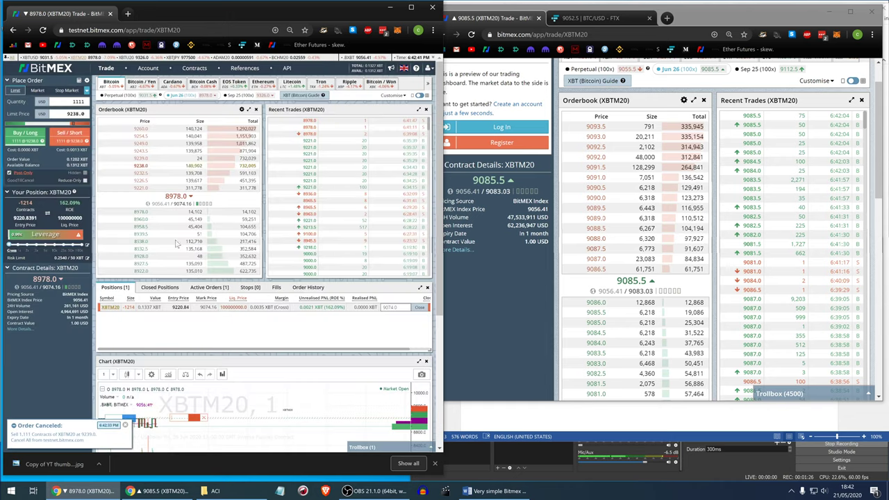
left_click(255, 169)
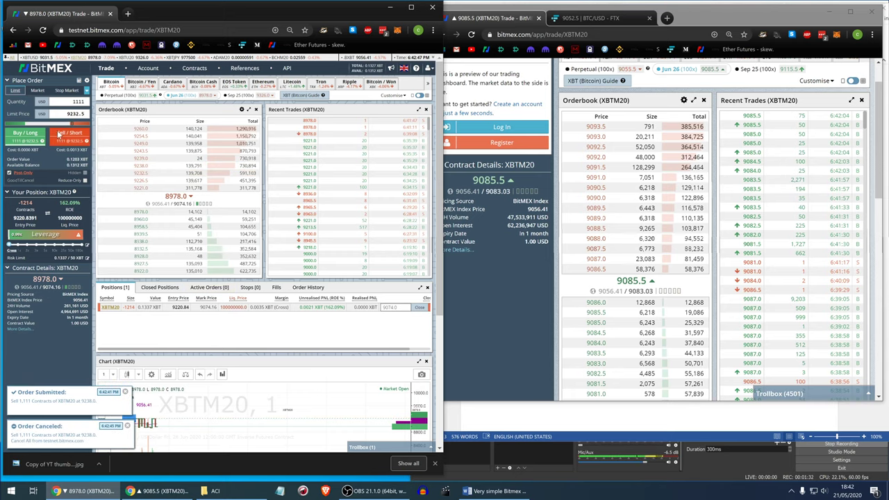
left_click(77, 139)
left_click(241, 343)
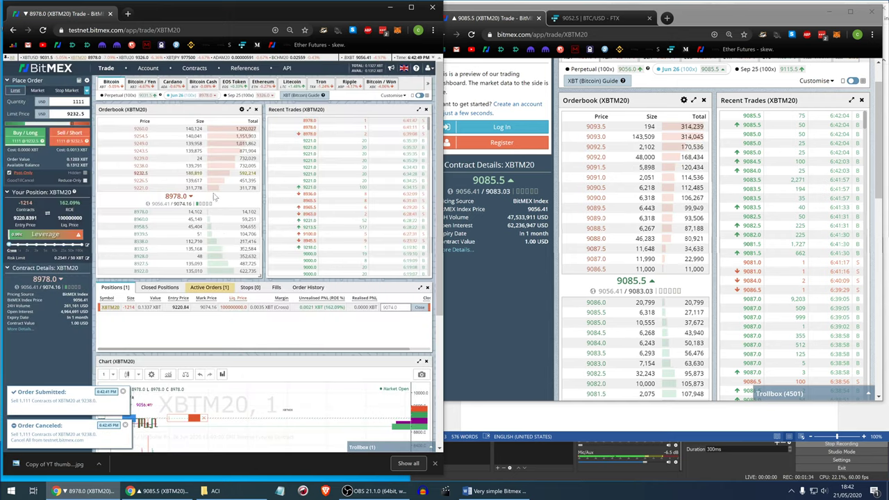
left_click(256, 175)
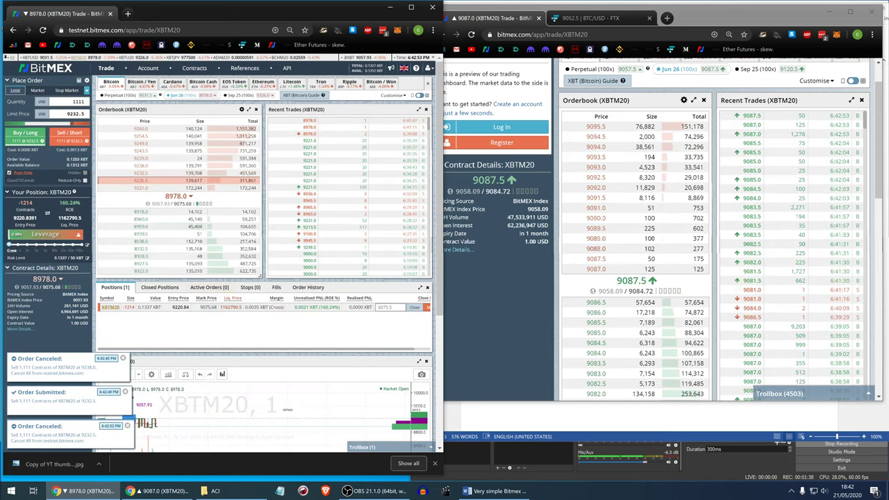
- Place a 1,111-contract sell limit at 9221.0 and cancel it, leaving no open orders
left_click(141, 187)
left_click(75, 137)
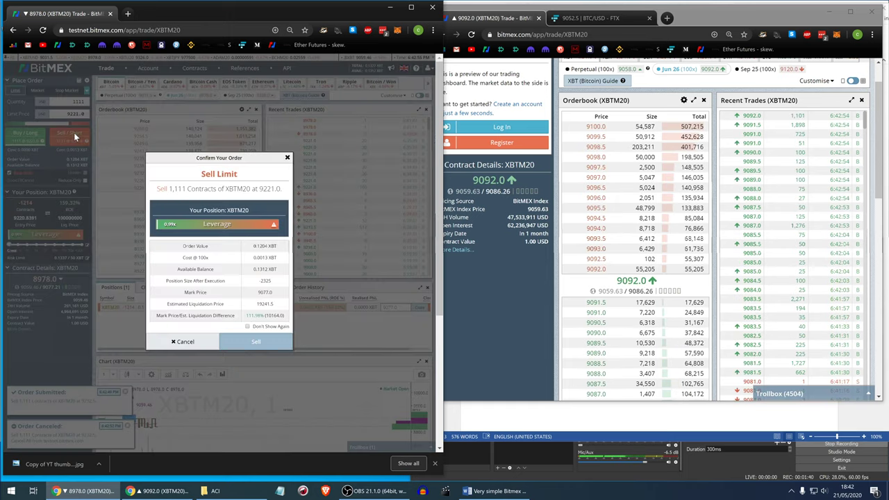
left_click(248, 342)
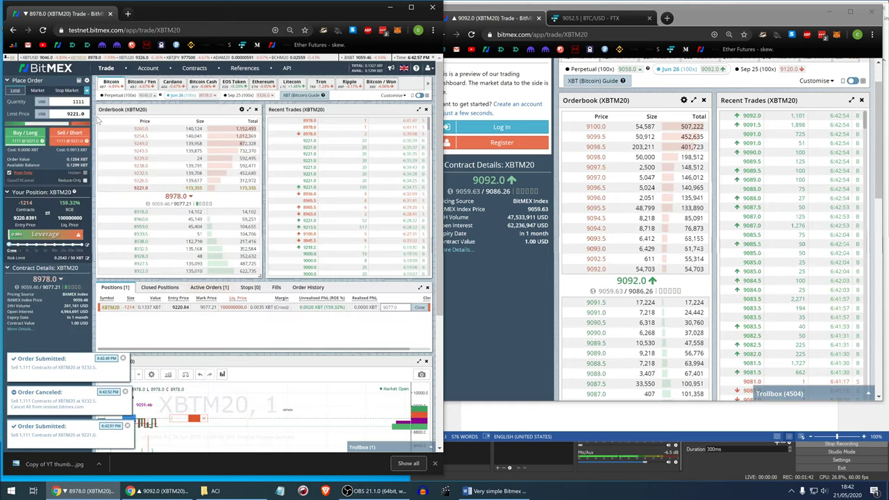
left_click(255, 189)
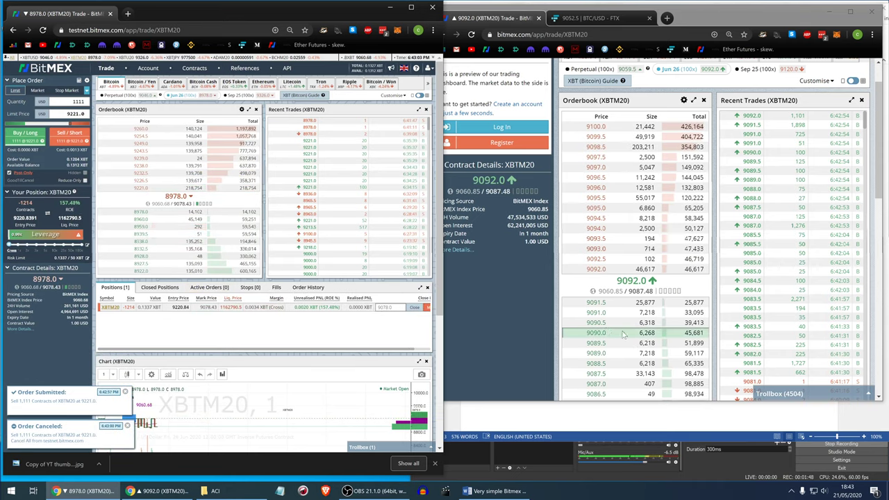
left_click(517, 285)
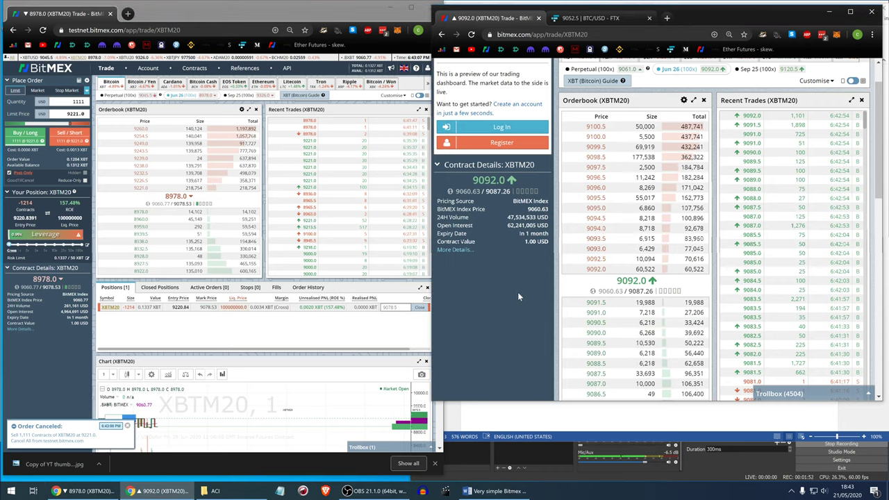
- View the 'Very simple Bitmex interface overview' Word notes, then return to the BitMEX window
left_click(497, 492)
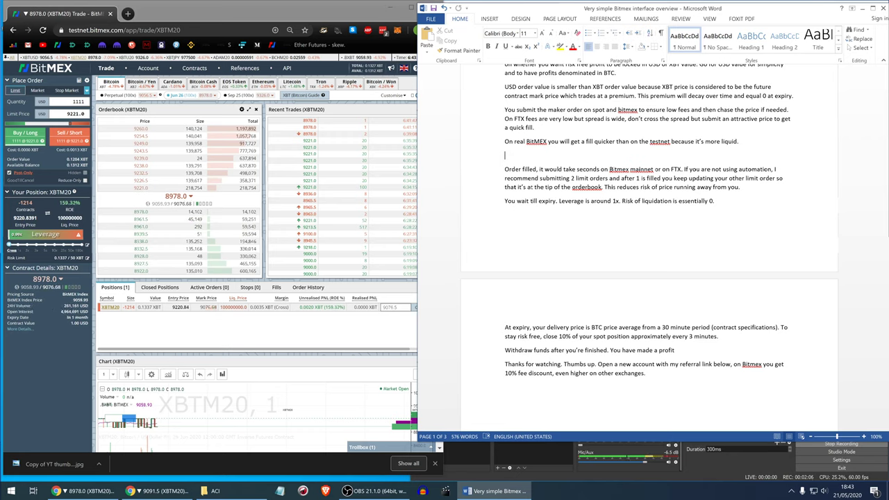
left_click(25, 236)
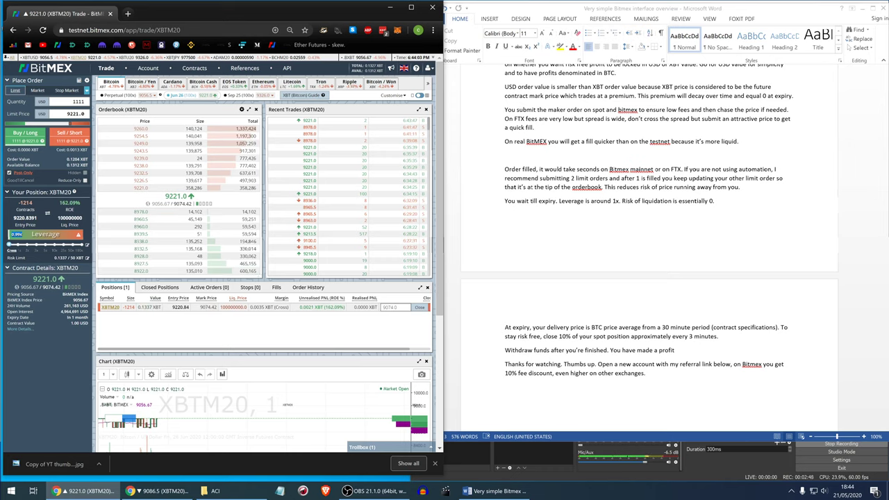
- Open FTX's BTC/USD spot market in the second browser window and switch BitMEX to the Sep XBTU20 contract
mouse_move(154, 494)
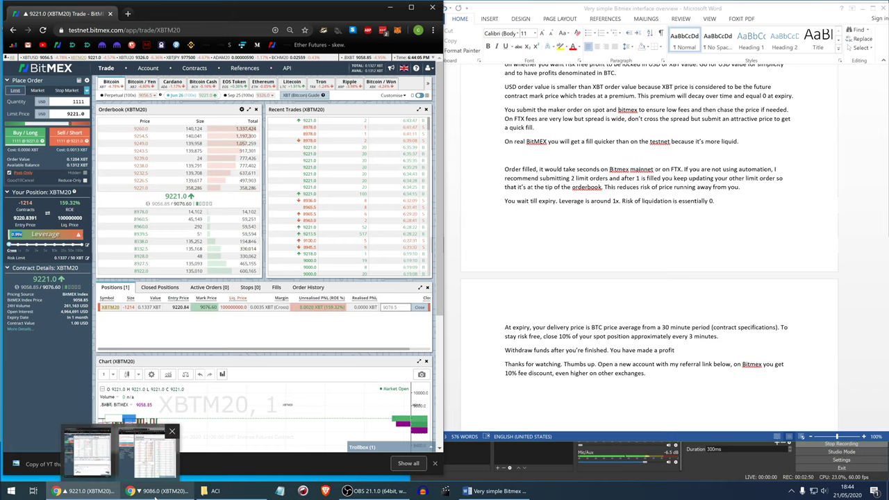
left_click(121, 453)
left_click(597, 17)
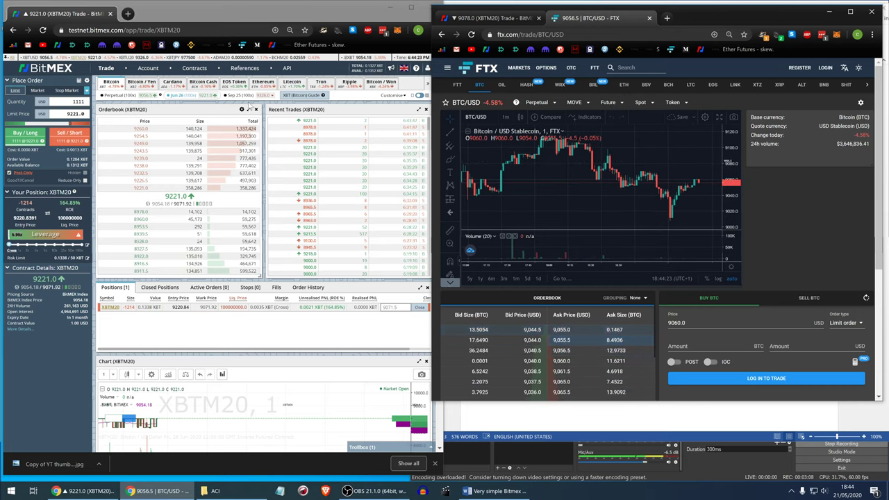
left_click(240, 95)
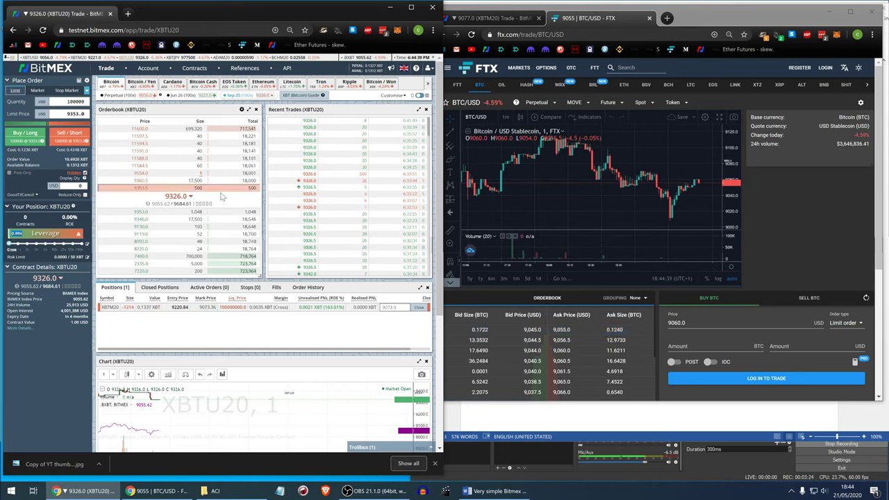
- Set quantity to 111 with Hidden off, place an XBTU20 sell limit at 11584.5, then cancel it
left_click(173, 173)
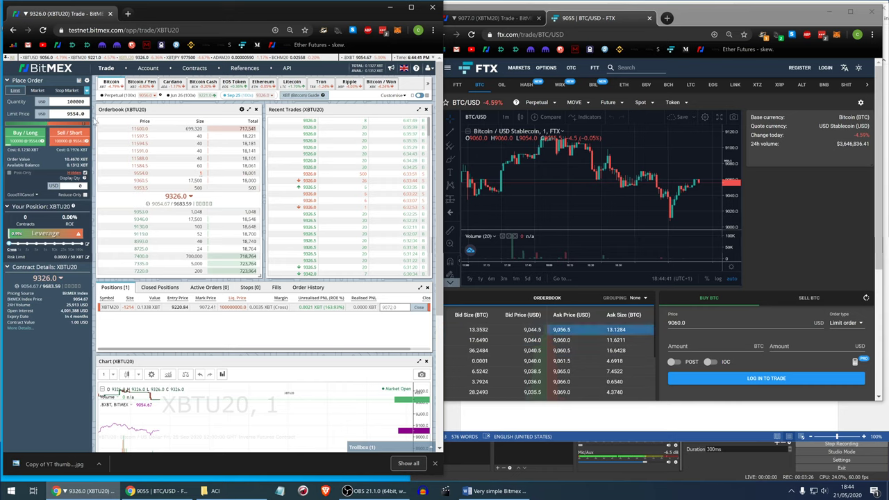
double_click(75, 101)
type("11")
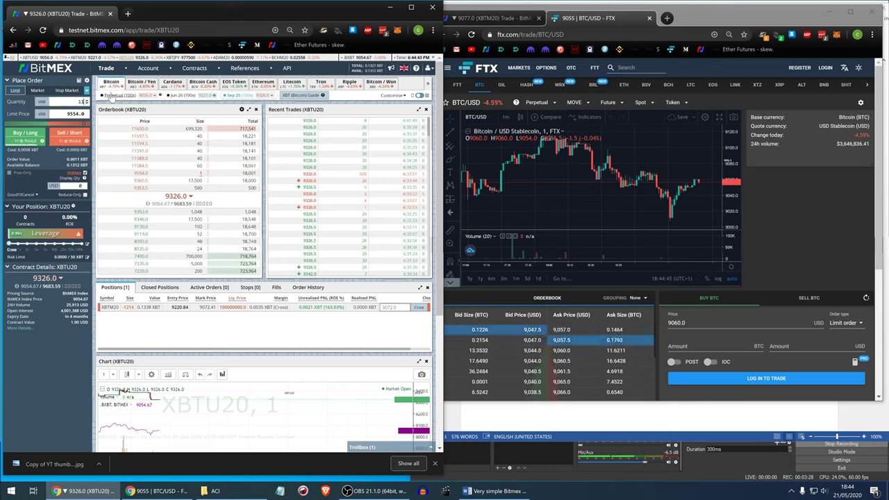
type("1")
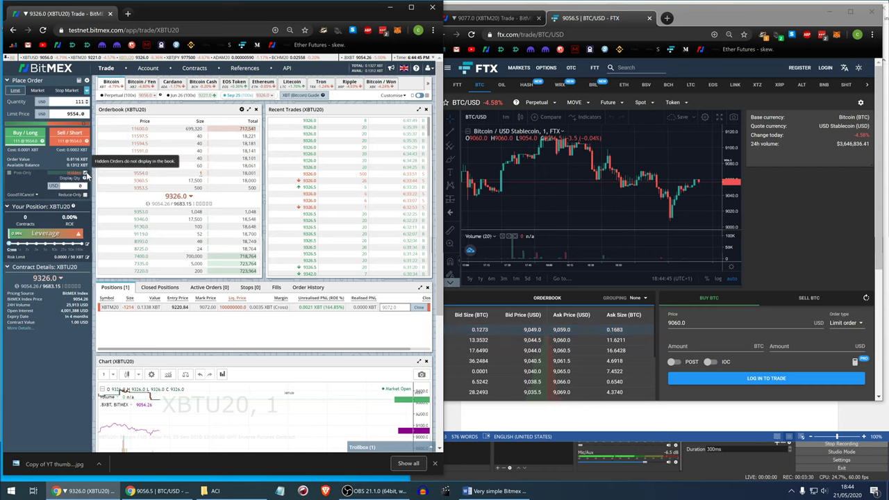
left_click(85, 174)
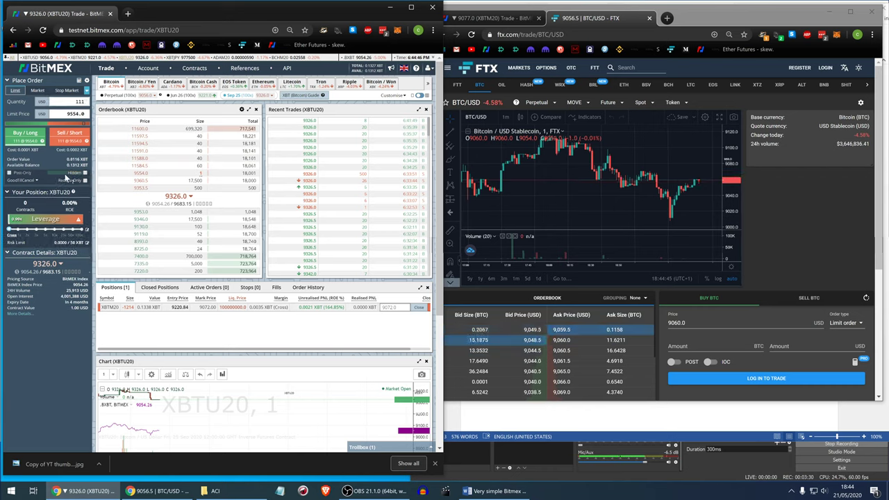
left_click(158, 170)
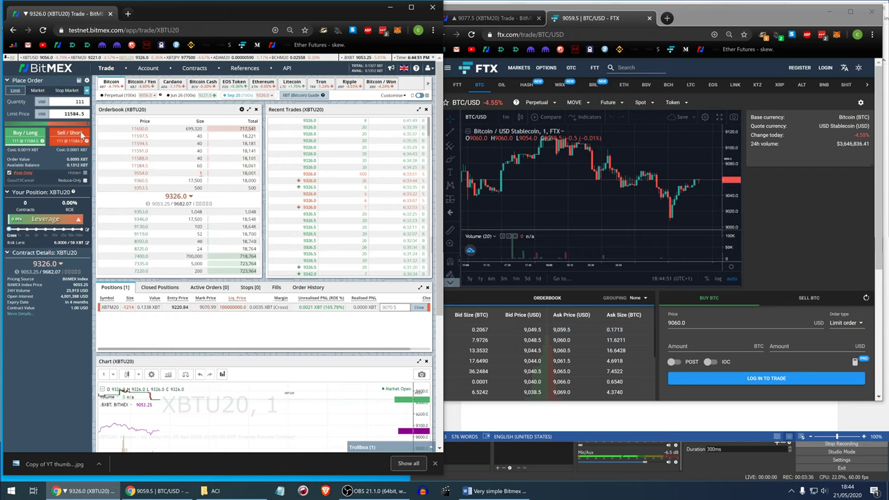
left_click(79, 131)
left_click(257, 347)
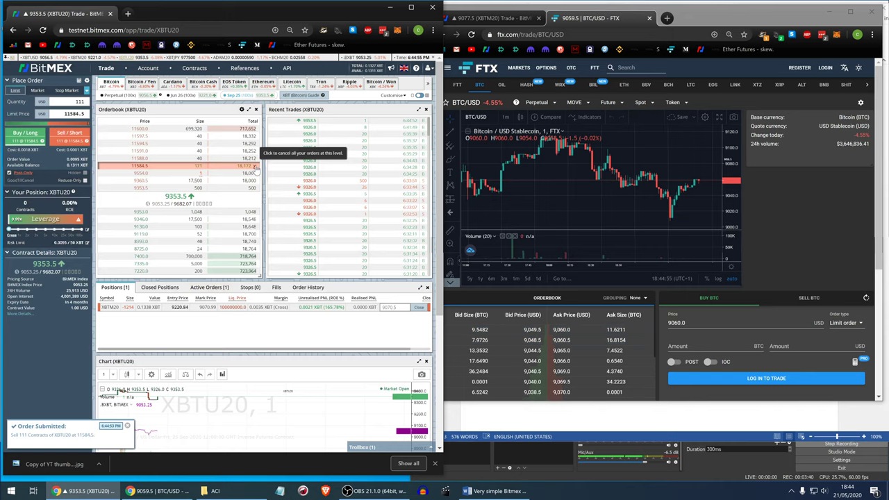
left_click(198, 166)
- Leave a 111-contract XBTU20 sell limit resting at 9360.5 and bring the Word notes back
left_click(154, 182)
left_click(79, 132)
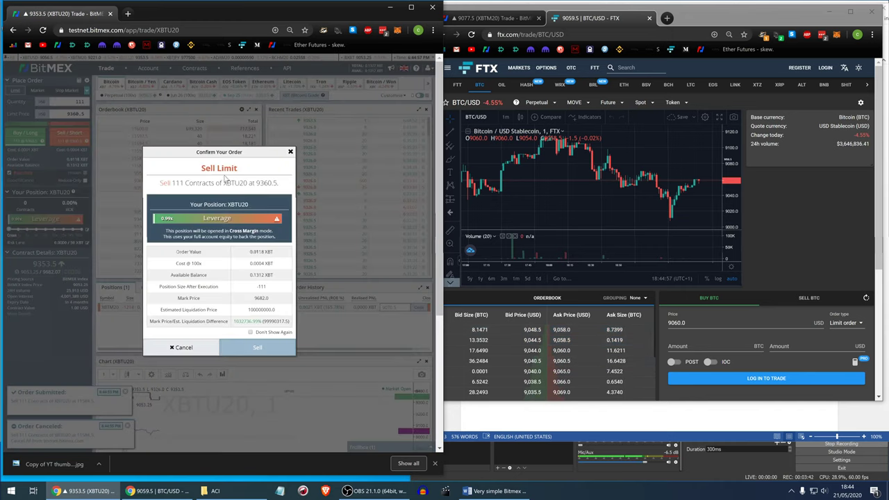
left_click(226, 348)
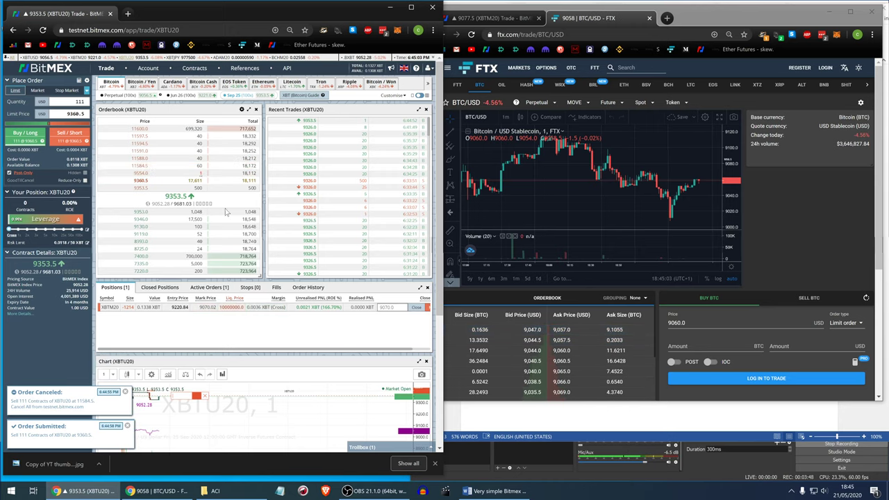
left_click(495, 491)
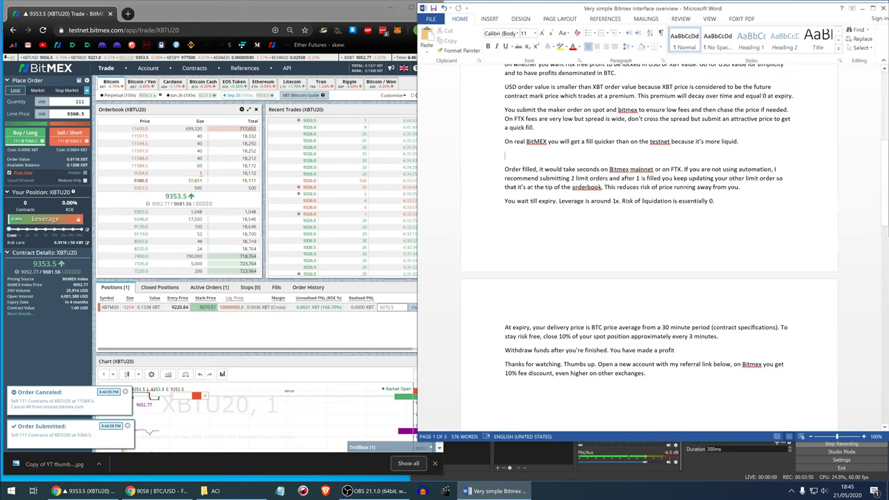